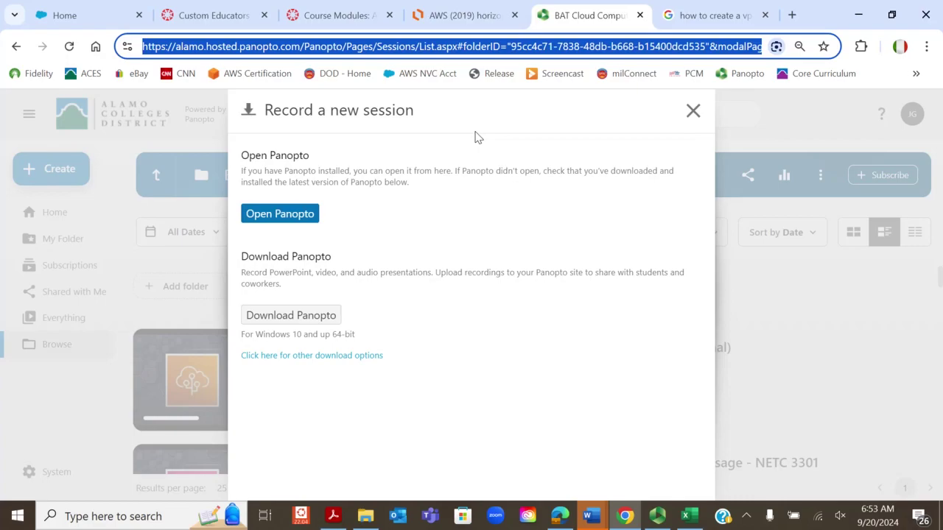
# - Open the AWS documentation page on creating a VPC and examine the procedure for a VPC plus other VPC resources
pyautogui.click(720, 13)
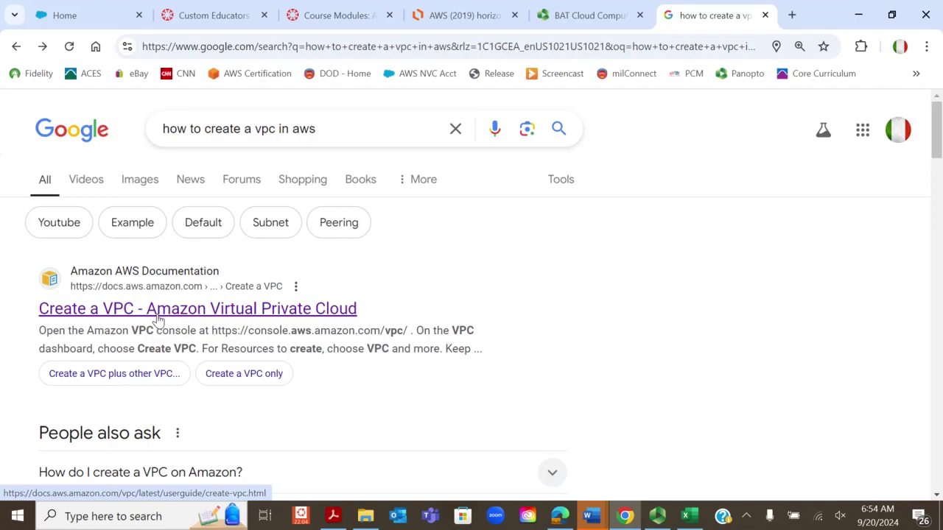
pyautogui.click(157, 318)
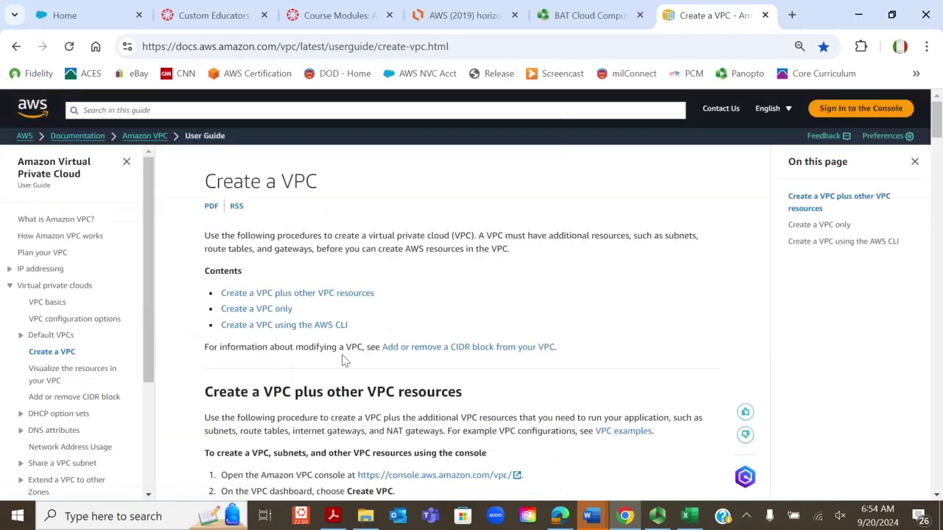
pyautogui.scroll(-4, 341, 362)
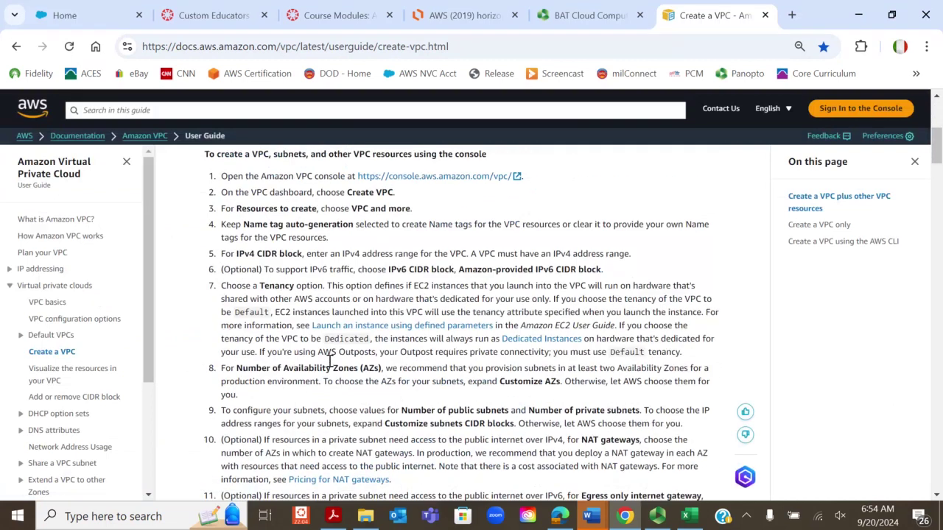
pyautogui.scroll(-5, 329, 361)
pyautogui.scroll(4, 322, 364)
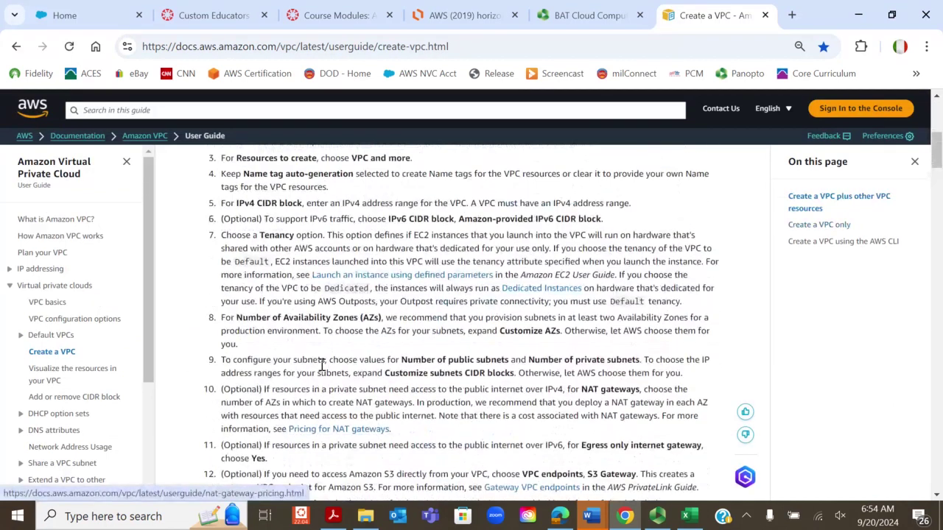
pyautogui.scroll(2, 322, 364)
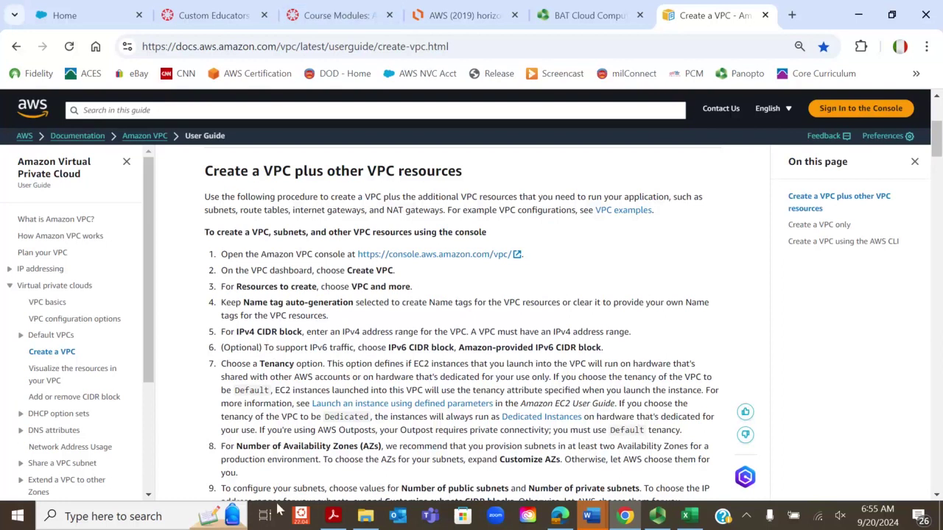
# - Examine the AWS architecture diagram in Acrobat, and return to Chrome to view its Lucidchart version
pyautogui.click(333, 516)
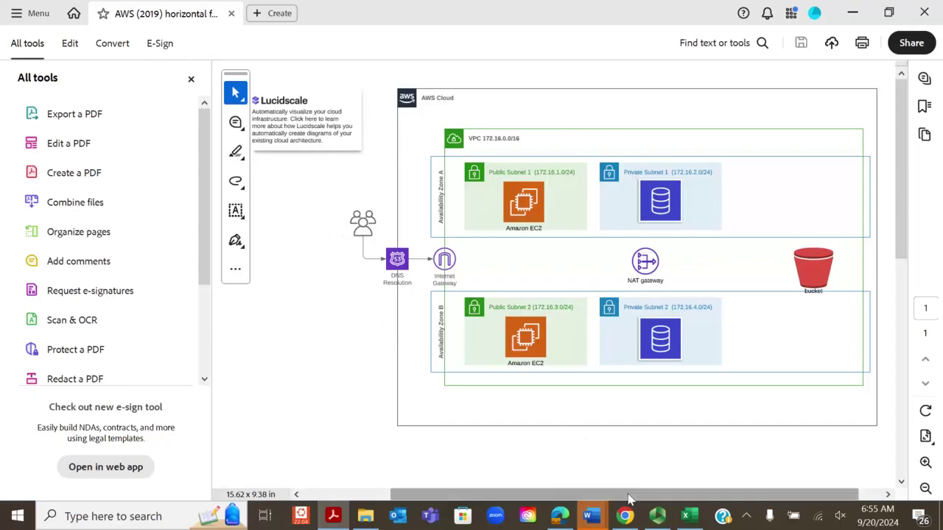
pyautogui.click(627, 521)
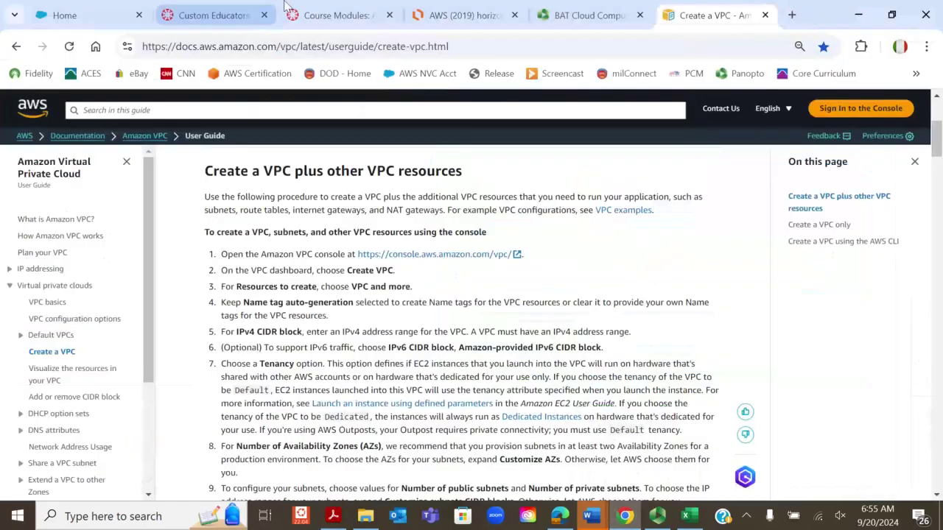
pyautogui.click(463, 16)
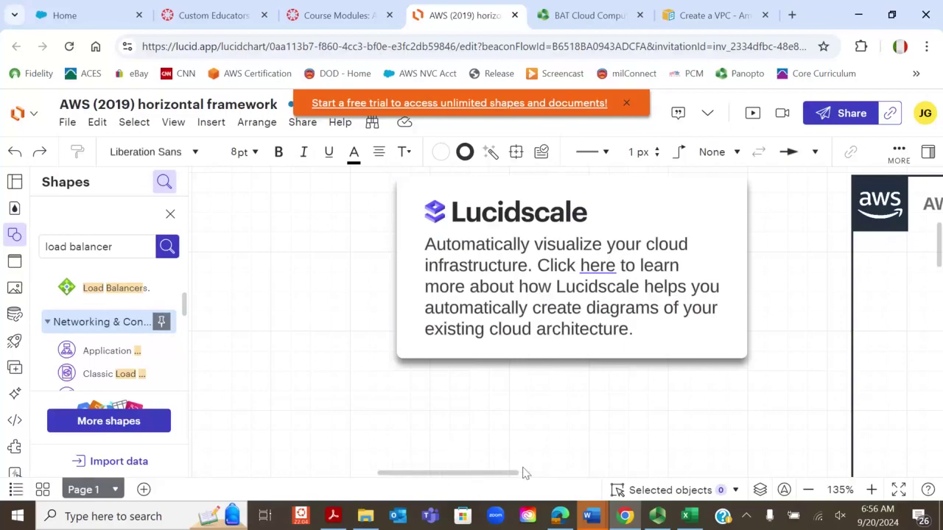
pyautogui.moveTo(501, 476); pyautogui.dragTo(586, 478)
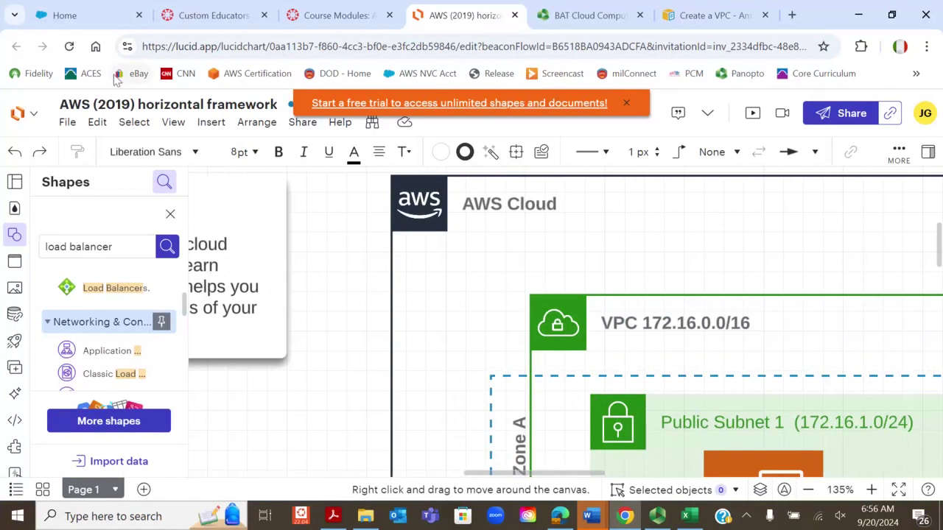
# - Export the AWS (2019) horizontal framework diagram as a PDF without sharing it, and close the Lucidchart document
pyautogui.click(67, 124)
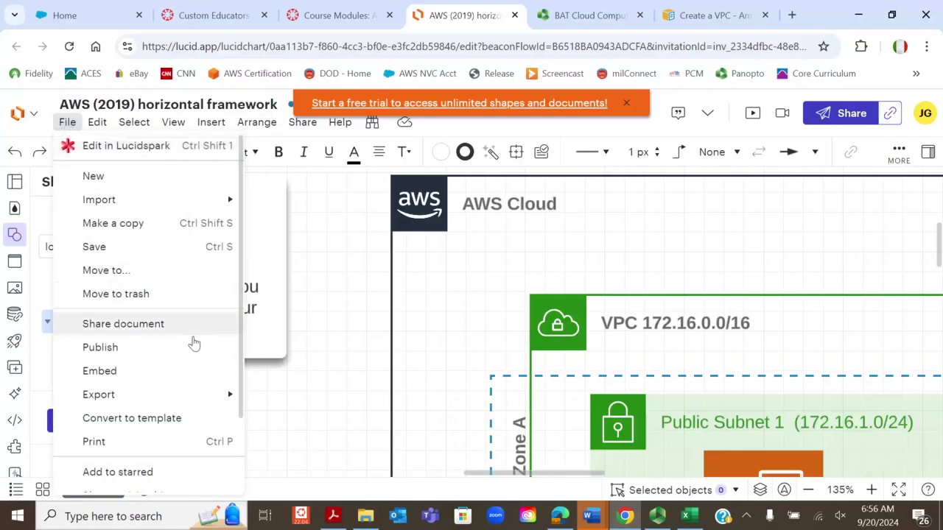
pyautogui.moveTo(204, 409)
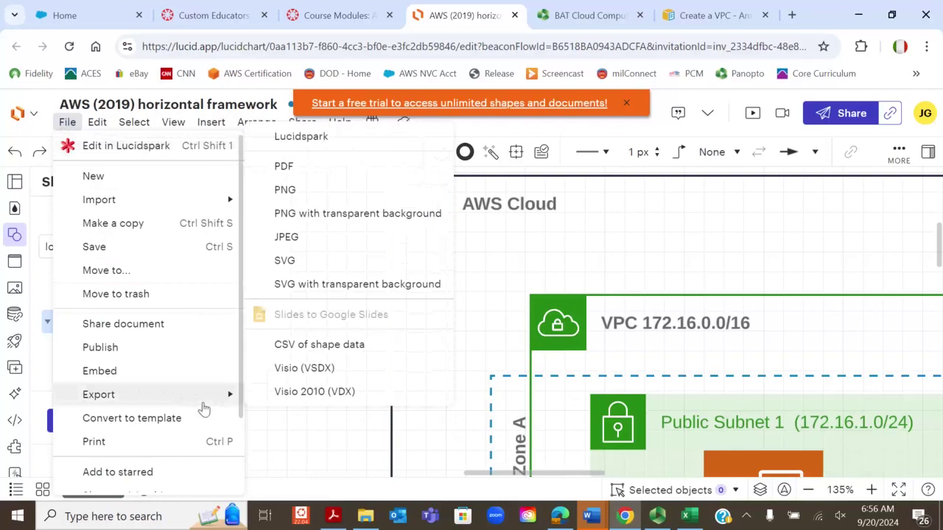
pyautogui.click(311, 171)
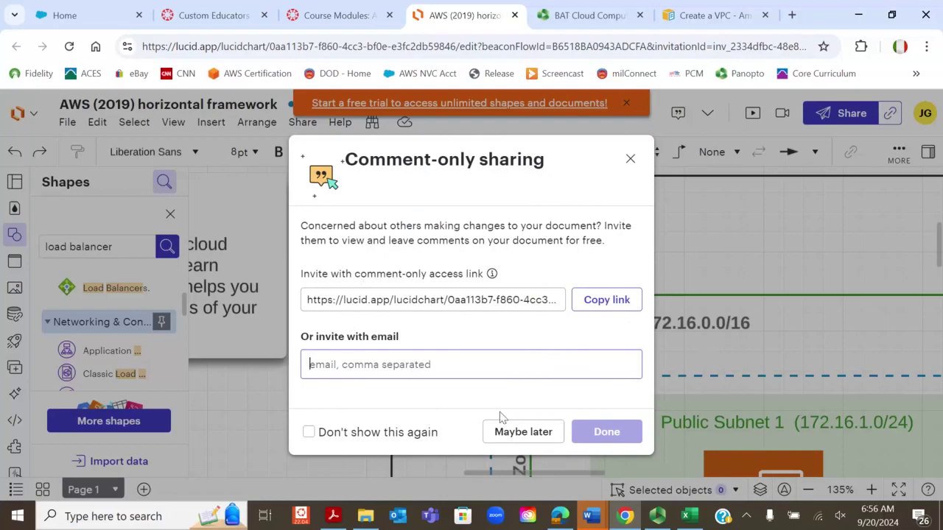
pyautogui.click(630, 160)
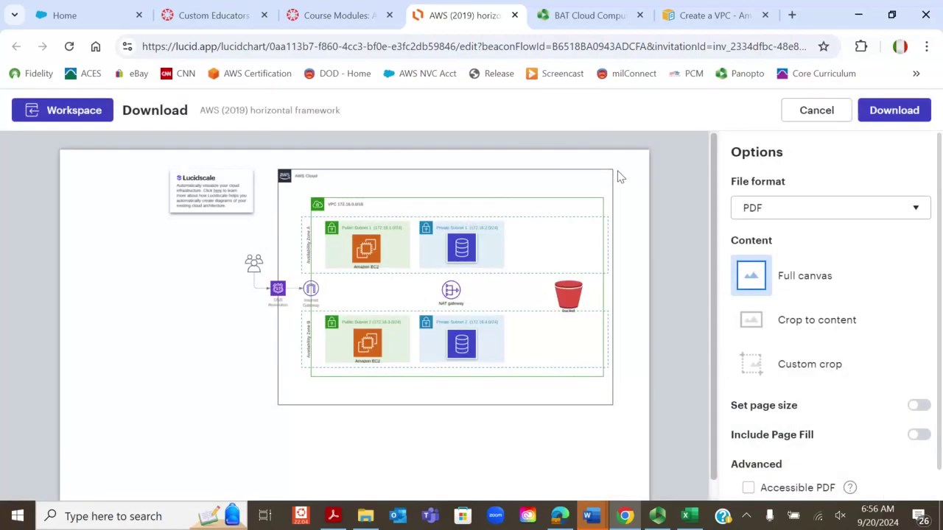
pyautogui.click(876, 114)
pyautogui.click(515, 15)
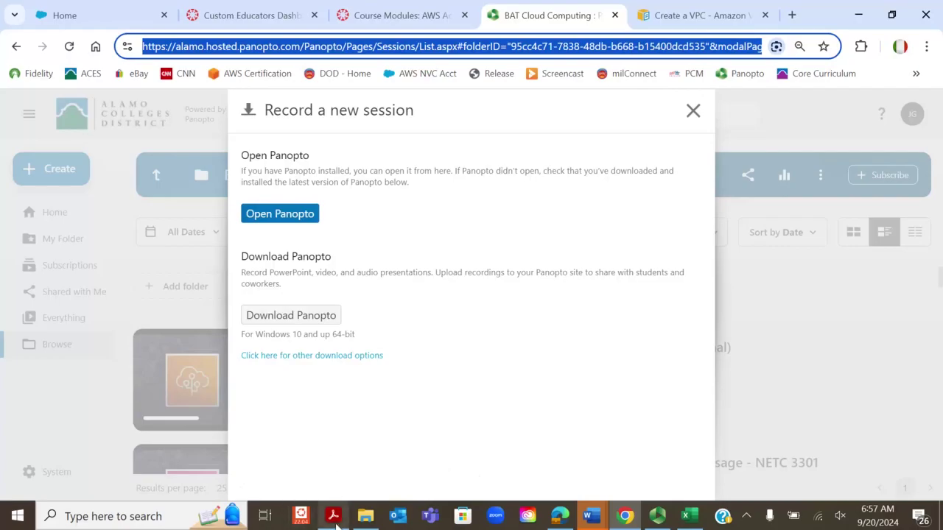
# - Launch the AWS Academy Learner Lab from the course modules and start the lab
pyautogui.moveTo(337, 522)
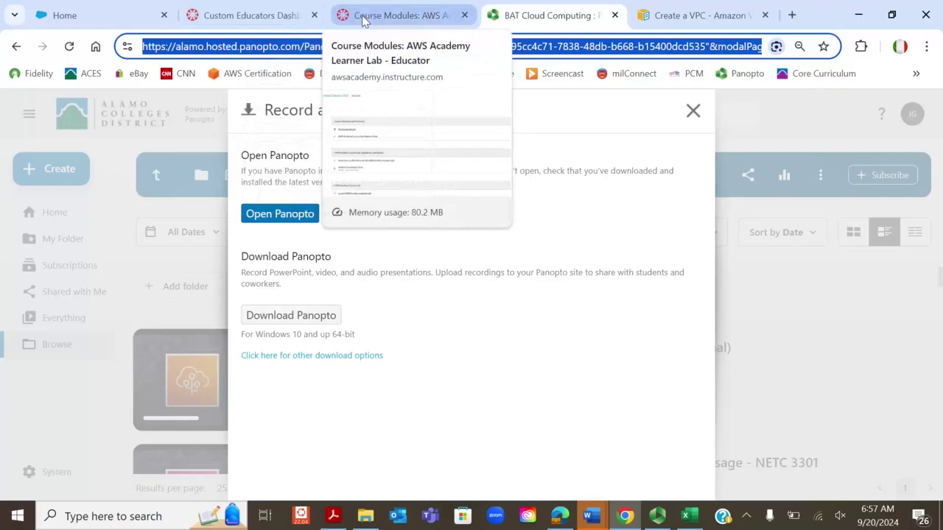
pyautogui.click(362, 21)
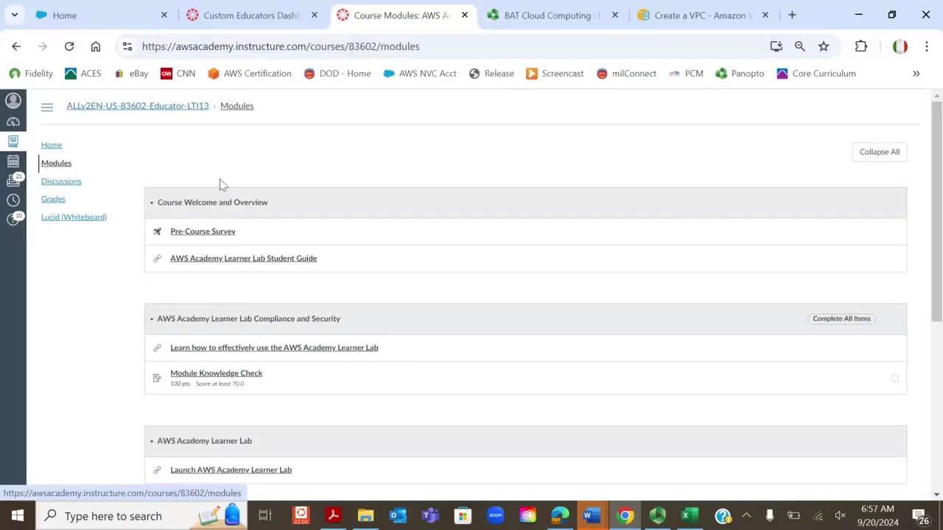
pyautogui.scroll(-2, 274, 241)
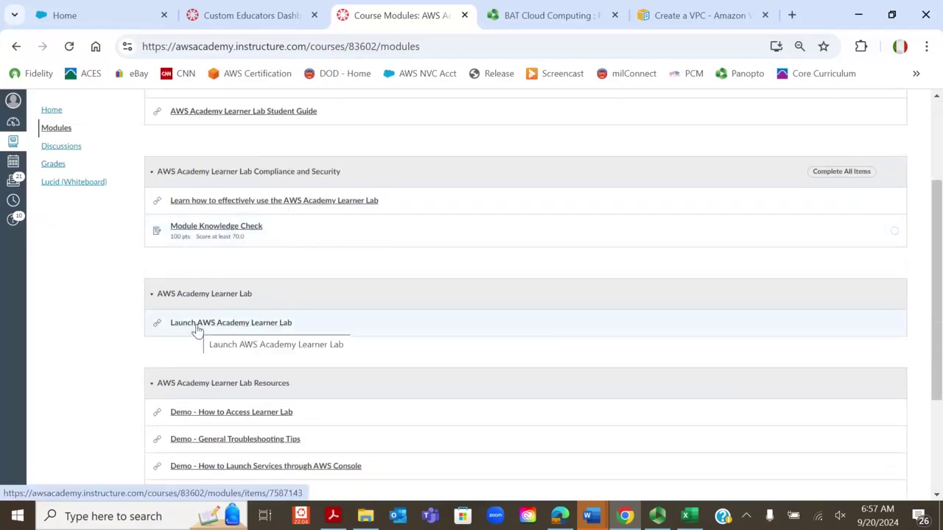
pyautogui.click(197, 330)
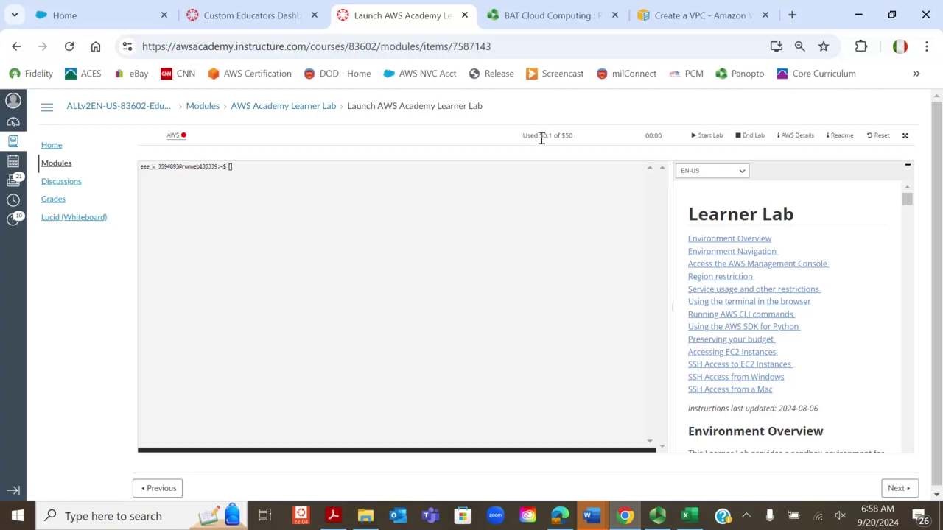
pyautogui.moveTo(523, 134); pyautogui.dragTo(589, 139)
pyautogui.click(709, 146)
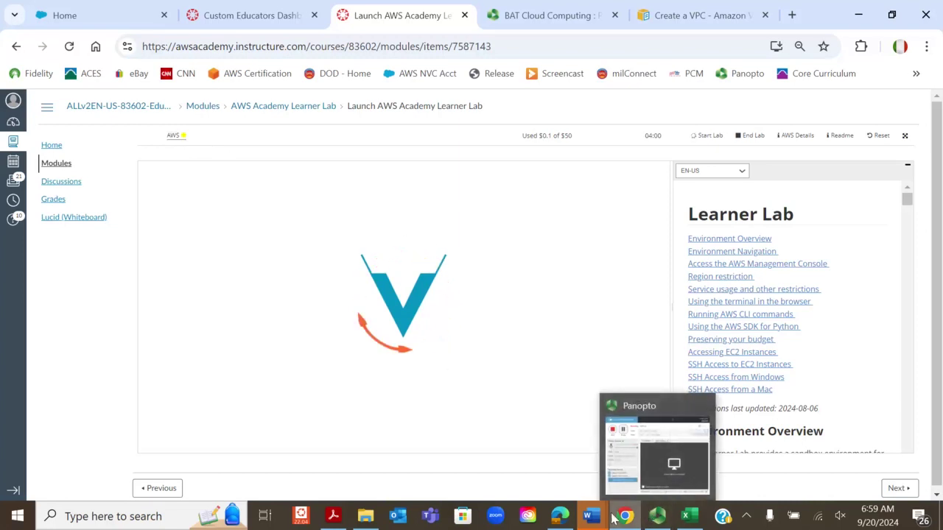
# - Check the architecture diagram in Acrobat, and open the AWS Management Console from the Learner Lab in Chrome
pyautogui.click(333, 515)
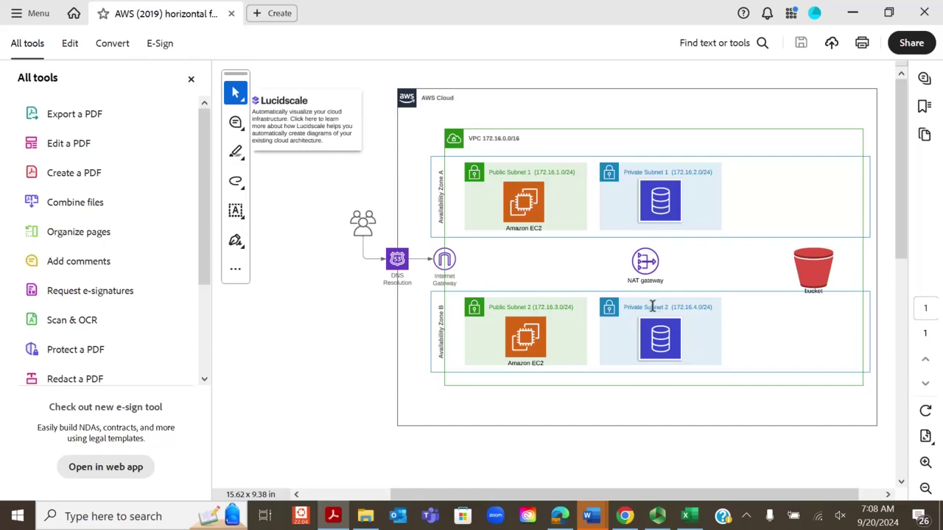
pyautogui.click(625, 516)
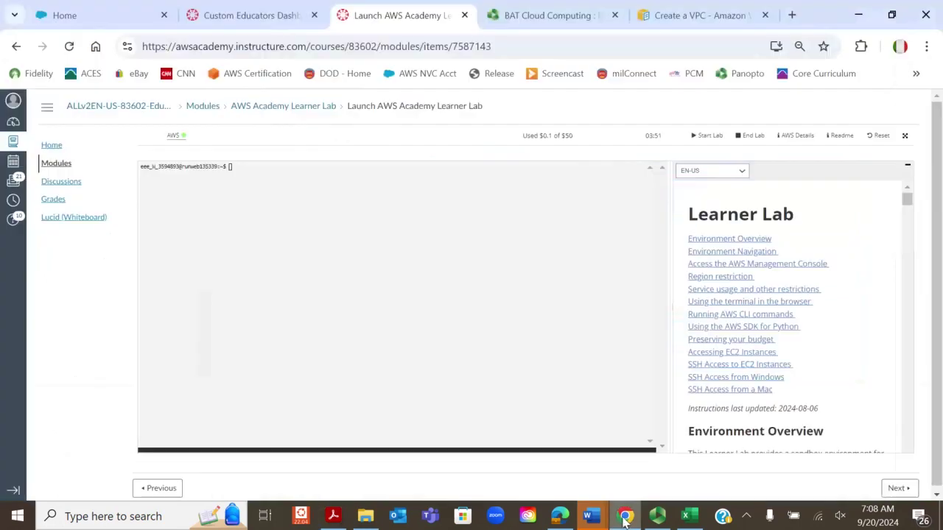
pyautogui.click(175, 141)
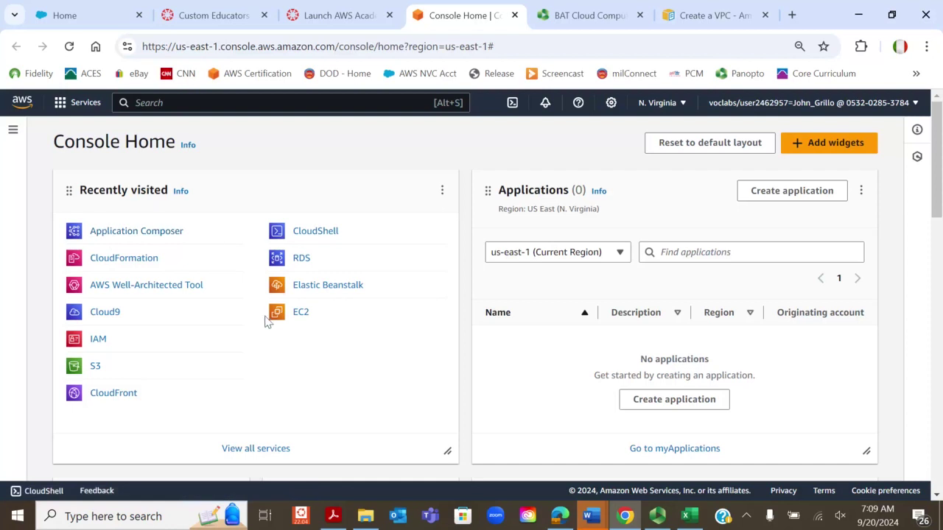
pyautogui.click(184, 105)
pyautogui.write('vpc')
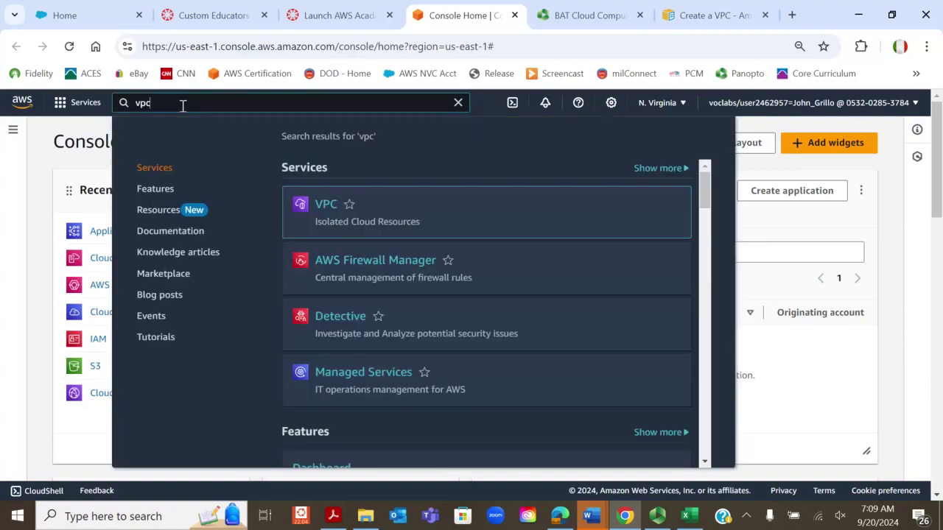
pyautogui.click(45, 133)
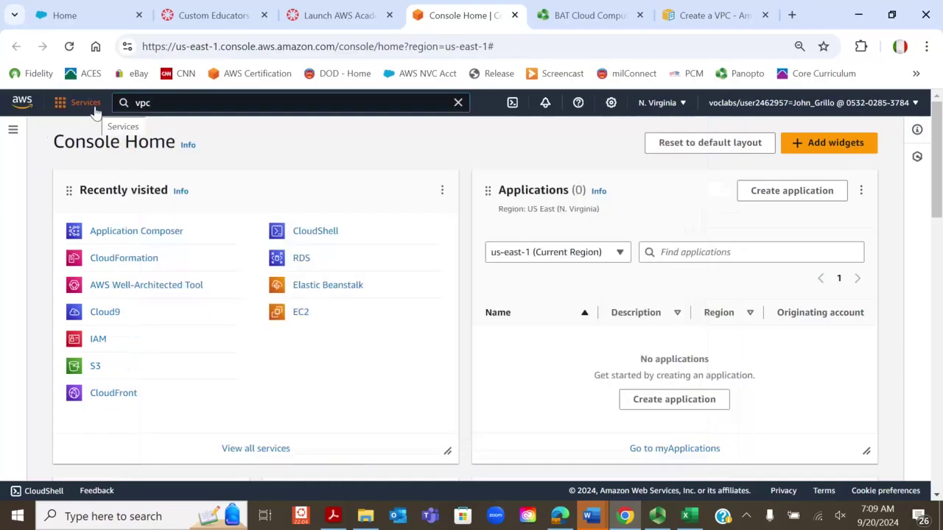
# - Open the VPC service from the Networking & Content Delivery category of AWS services
pyautogui.click(84, 106)
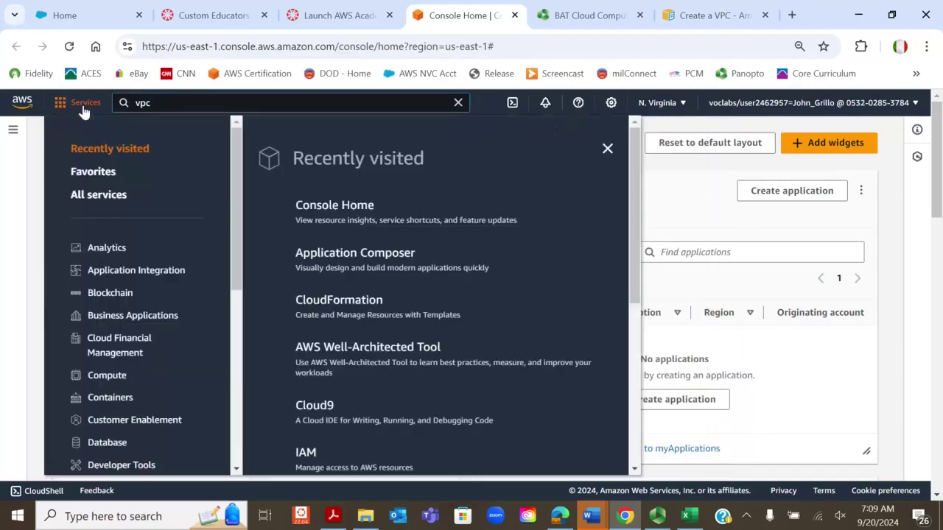
pyautogui.scroll(-1, 84, 200)
pyautogui.scroll(-2, 88, 221)
pyautogui.scroll(-1, 94, 198)
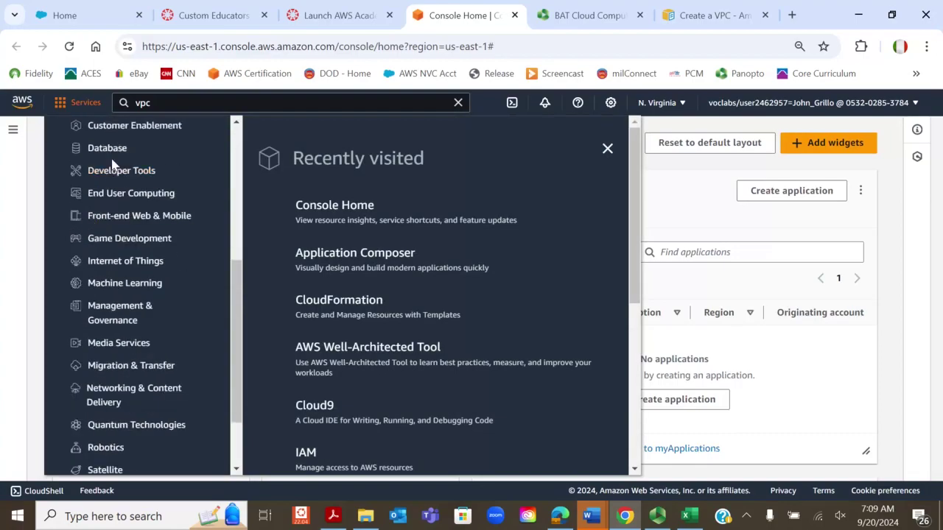
pyautogui.scroll(2, 101, 151)
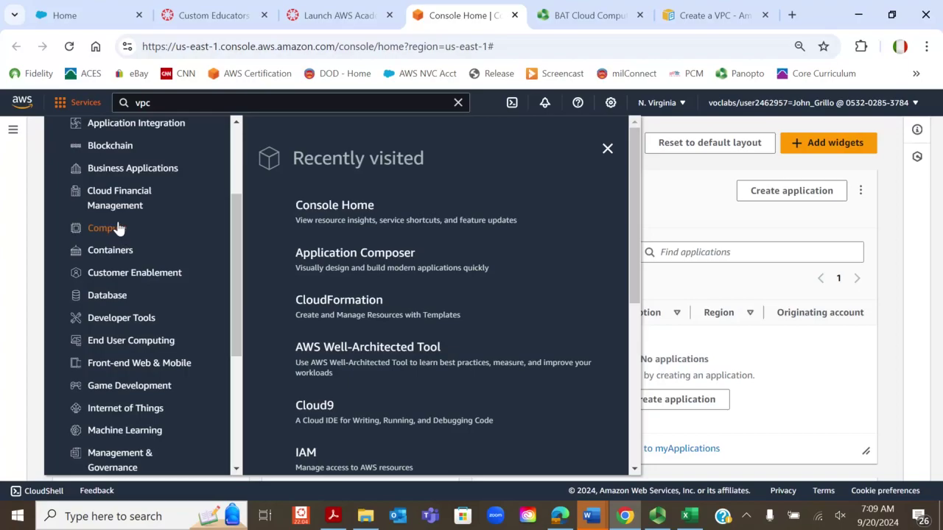
pyautogui.scroll(-3, 118, 228)
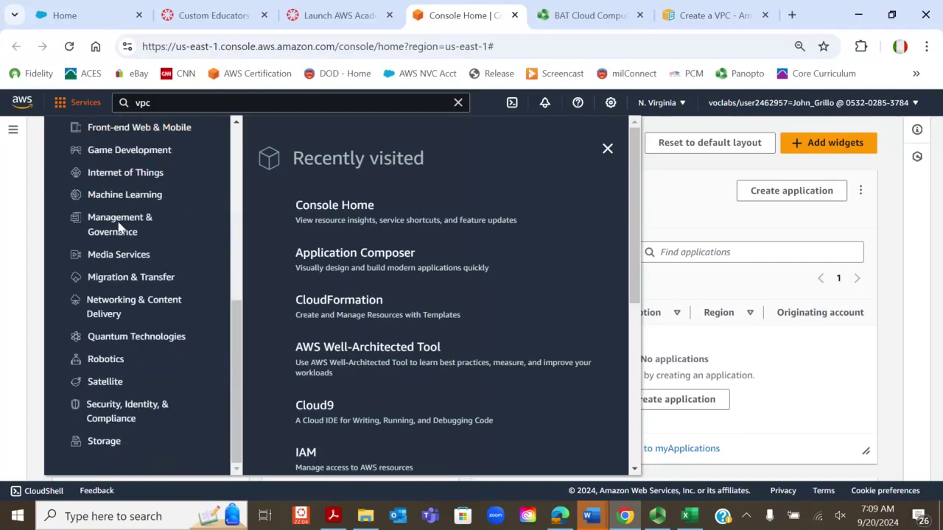
pyautogui.click(95, 306)
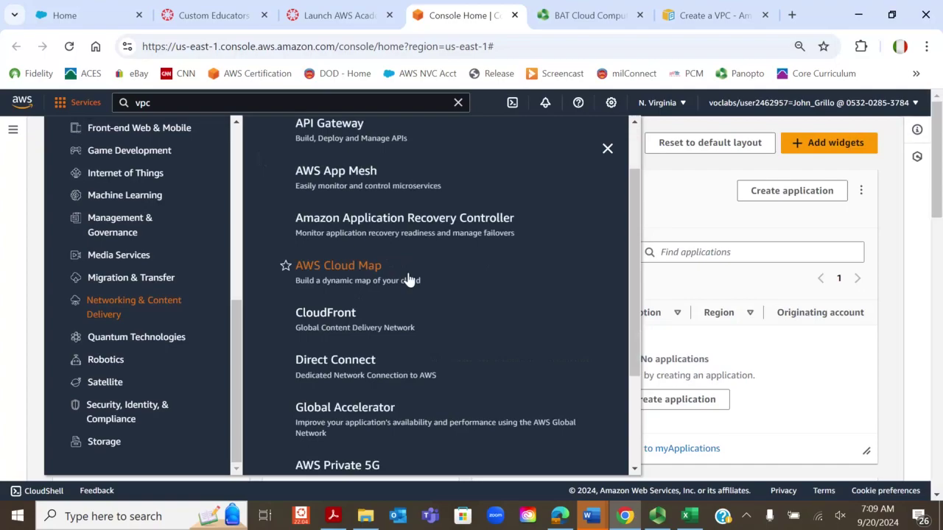
pyautogui.scroll(-2, 407, 279)
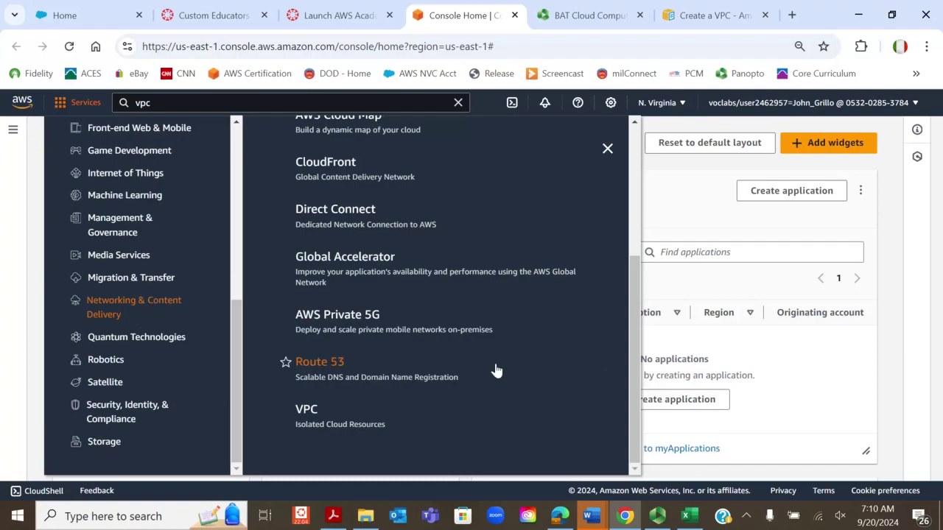
pyautogui.click(313, 419)
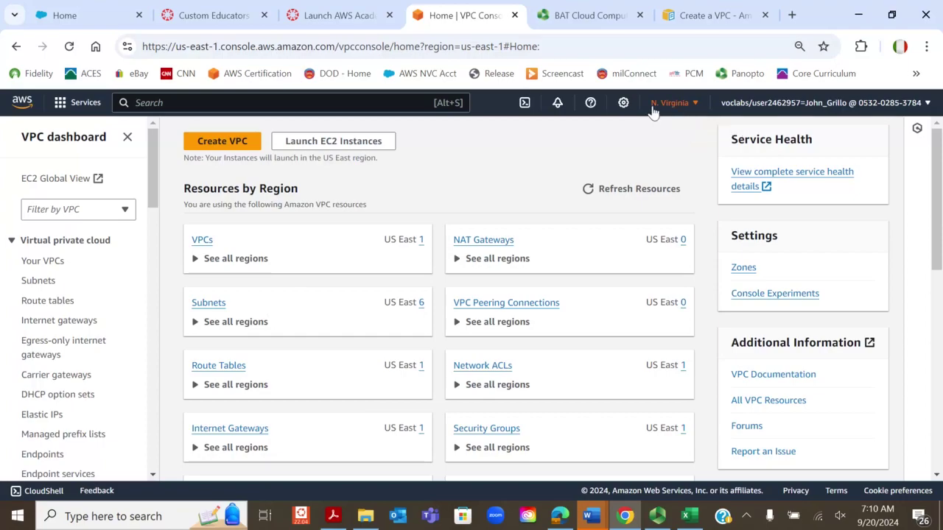
# - Check the region list for US East (N. Virginia), and open the Create VPC form from the VPC dashboard
pyautogui.click(695, 106)
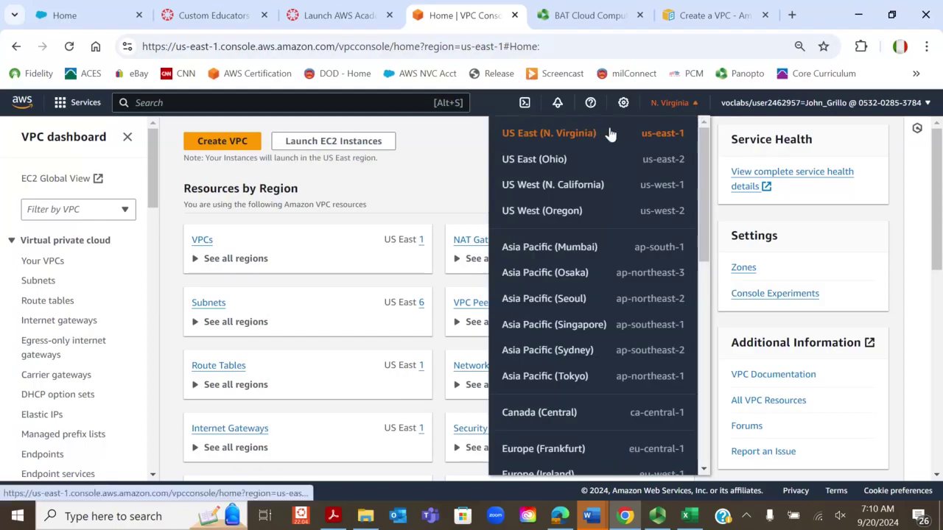
pyautogui.click(458, 132)
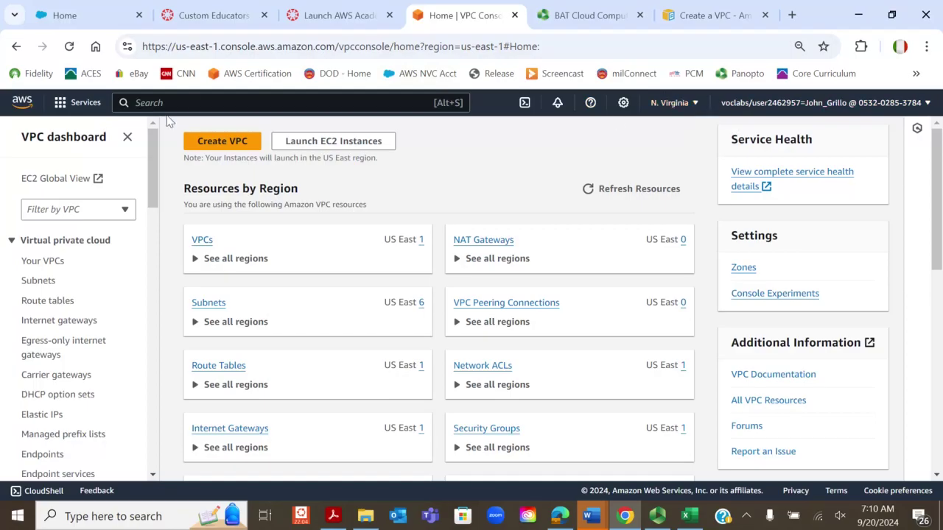
pyautogui.click(212, 151)
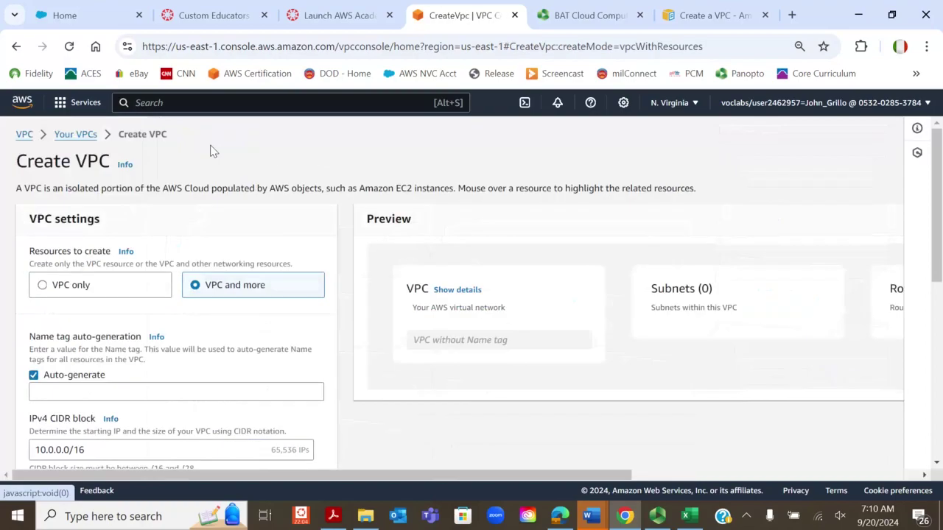
pyautogui.scroll(-2, 211, 151)
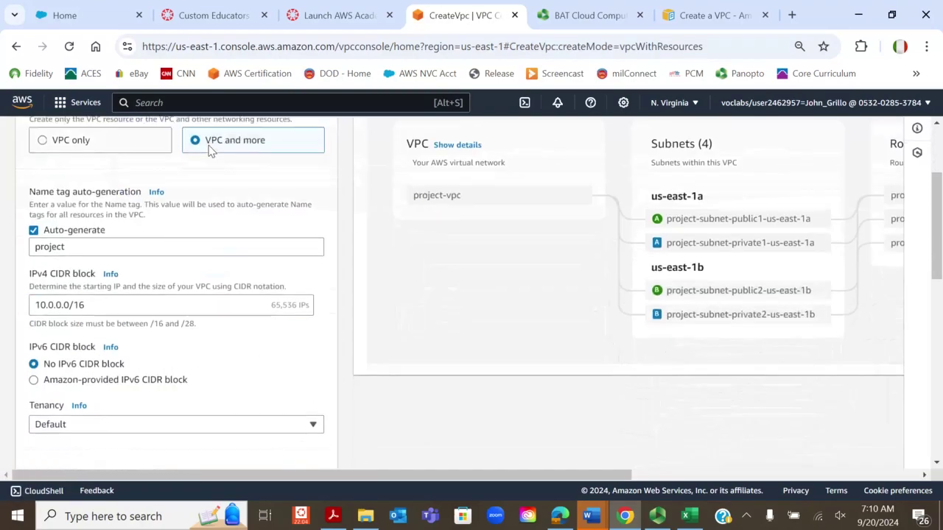
pyautogui.scroll(1, 78, 160)
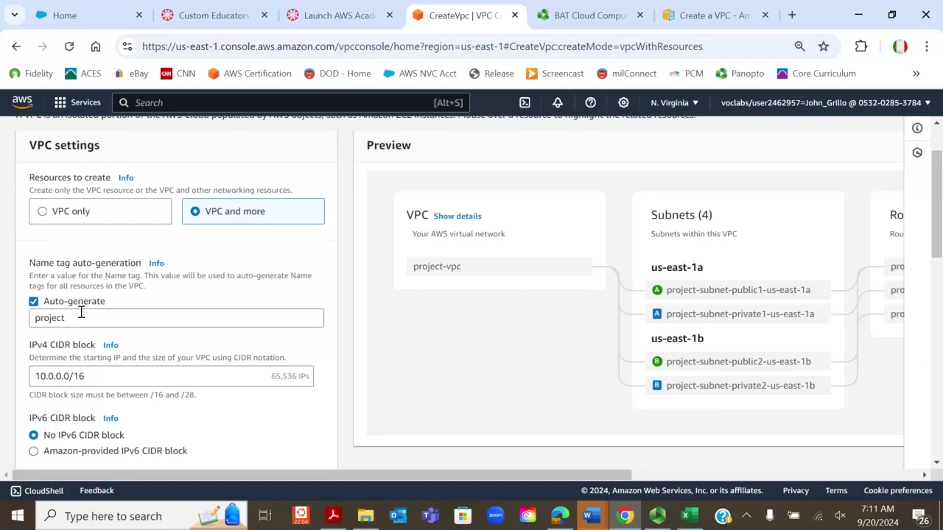
# - Set the auto-generated name tag for the VPC resources to lab-vpc
pyautogui.click(81, 315)
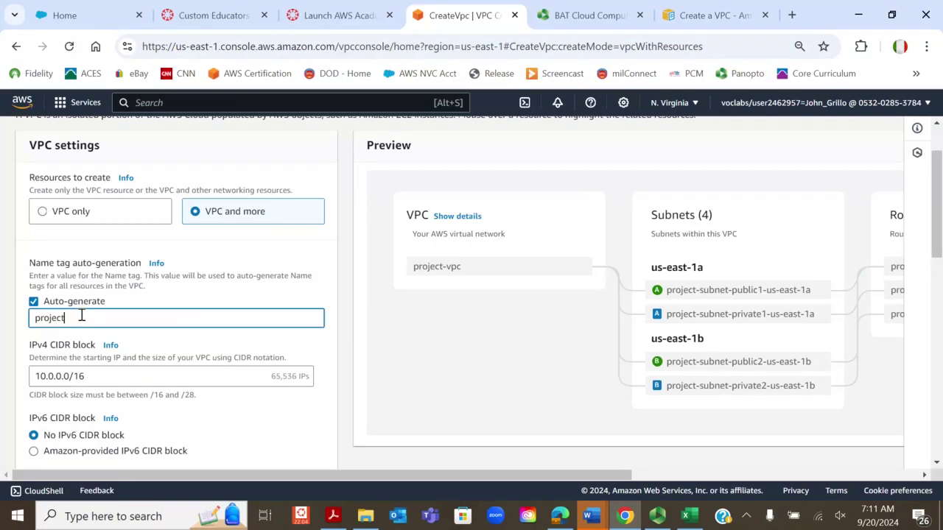
pyautogui.moveTo(81, 316); pyautogui.dragTo(6, 313)
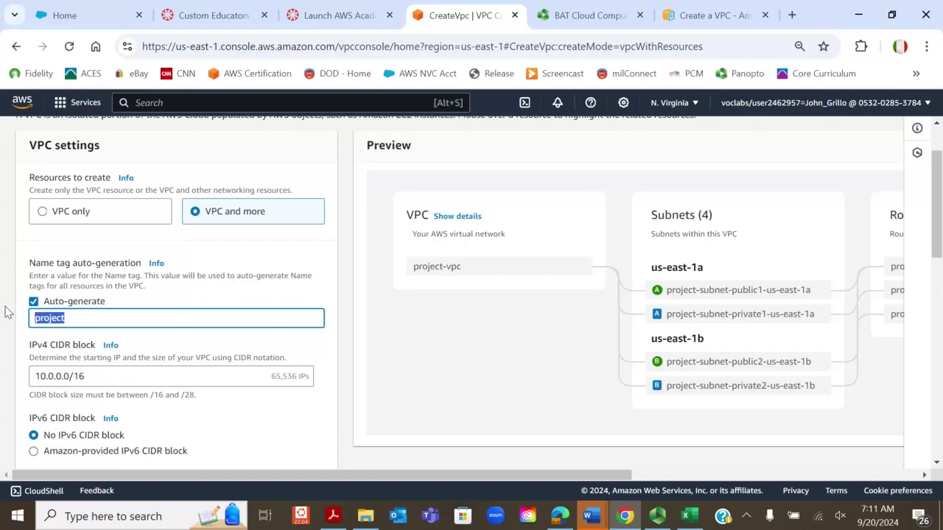
pyautogui.write('lab')
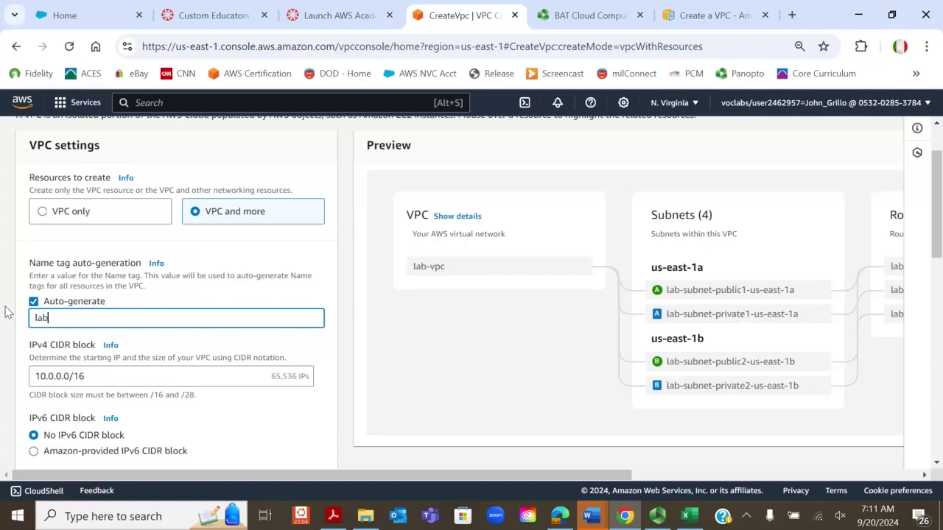
pyautogui.write('vpc')
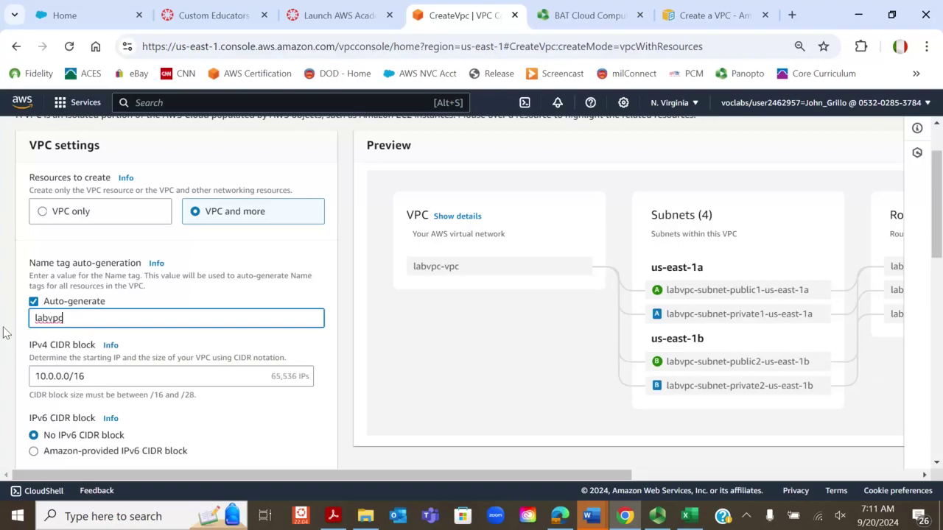
pyautogui.click(49, 318)
pyautogui.write('-')
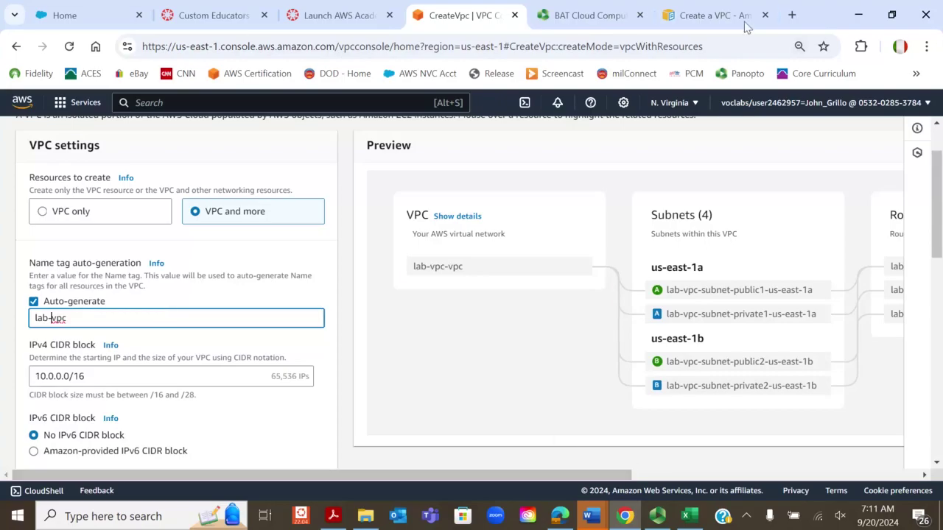
# - Read the Create a VPC documentation steps on resources to create, name tag auto-generation and the IPv4 CIDR block
pyautogui.click(704, 22)
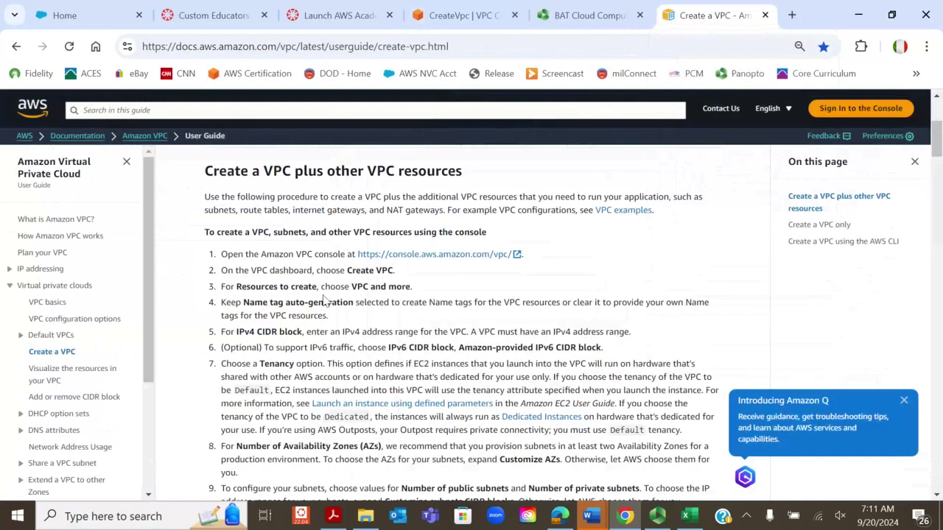
pyautogui.scroll(-3, 221, 221)
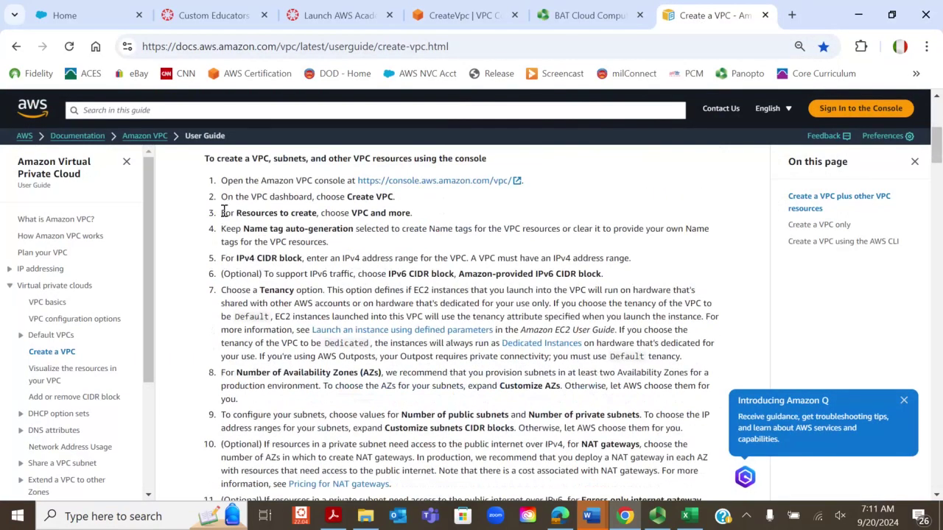
pyautogui.moveTo(221, 213); pyautogui.dragTo(436, 218)
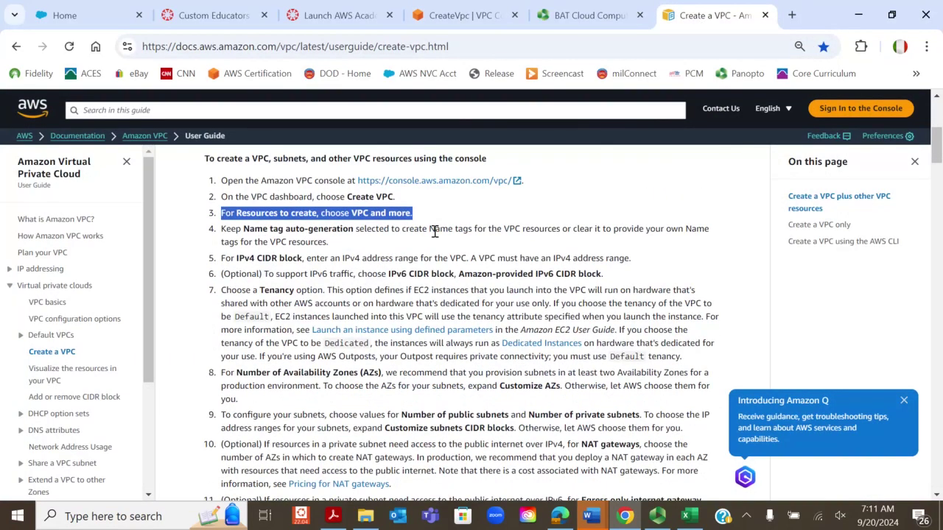
pyautogui.moveTo(221, 228); pyautogui.dragTo(340, 246)
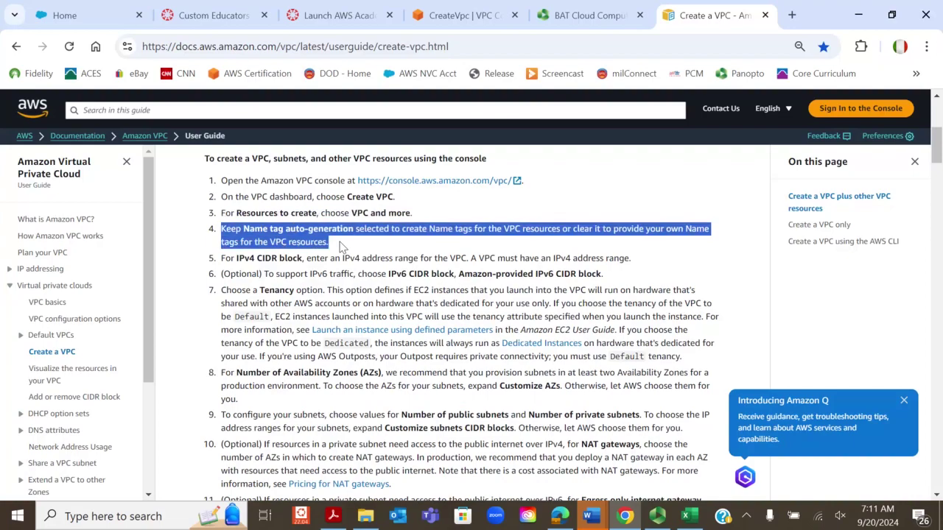
pyautogui.click(241, 259)
pyautogui.moveTo(239, 259); pyautogui.dragTo(669, 258)
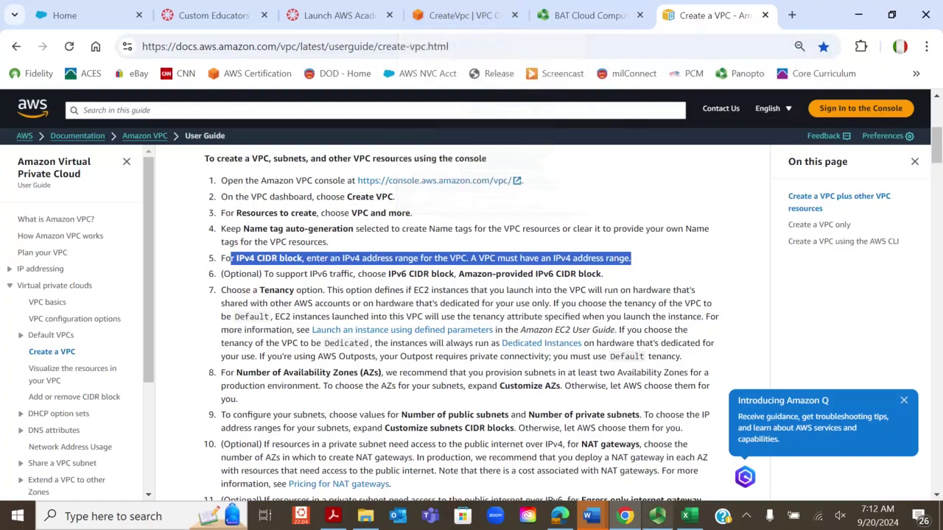
pyautogui.moveTo(590, 518)
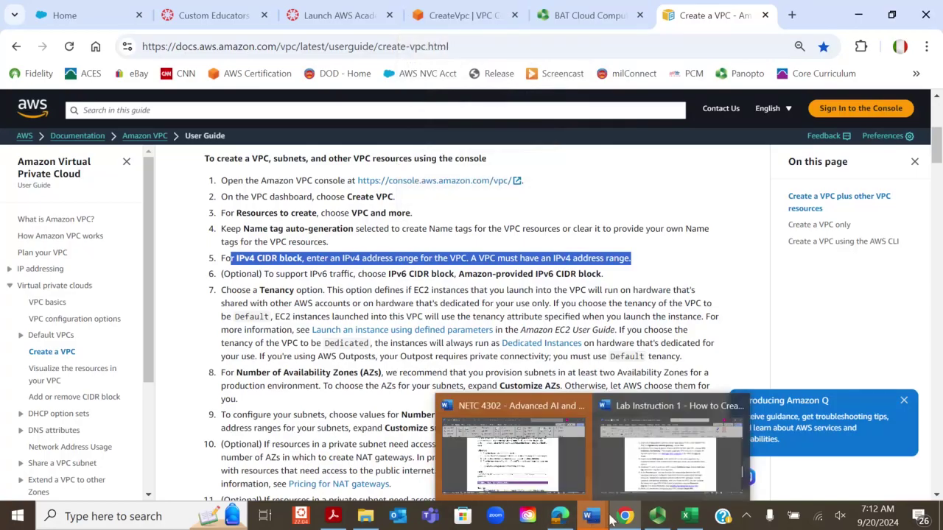
# - Return to the Create VPC form and set the IPv4 CIDR block to 172.16.0.0/16
pyautogui.click(477, 25)
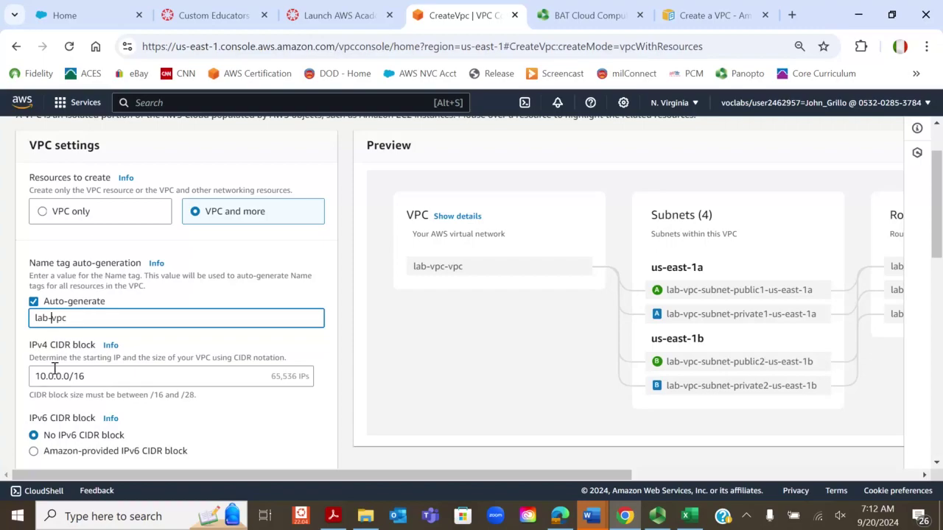
pyautogui.moveTo(42, 376); pyautogui.dragTo(85, 378)
pyautogui.click(87, 378)
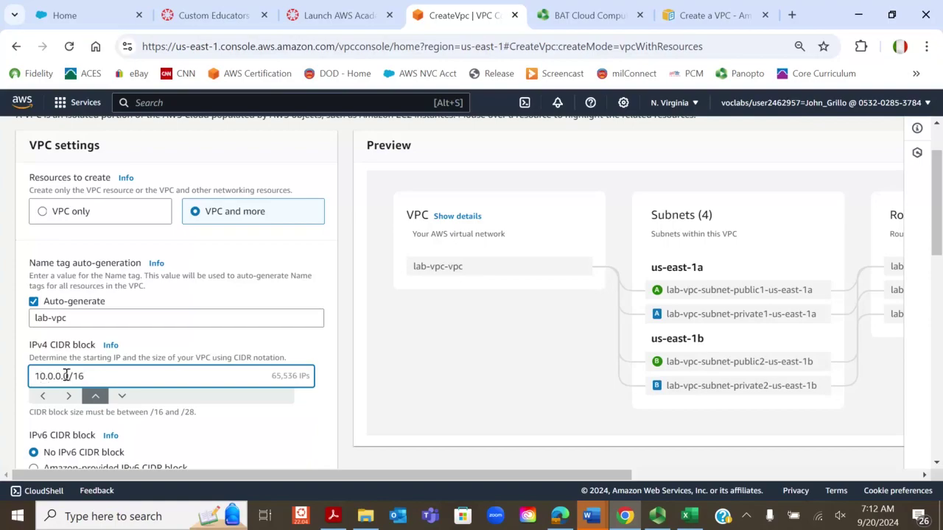
pyautogui.doubleClick(76, 375)
pyautogui.moveTo(35, 376); pyautogui.dragTo(54, 377)
pyautogui.click(151, 380)
pyautogui.moveTo(33, 376); pyautogui.dragTo(59, 377)
pyautogui.click(102, 376)
pyautogui.moveTo(97, 381); pyautogui.dragTo(10, 386)
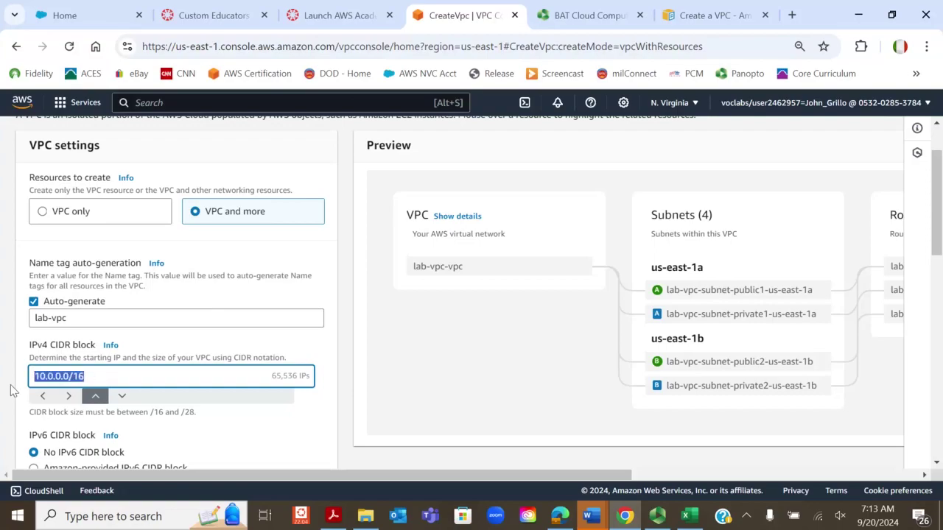
pyautogui.write('17')
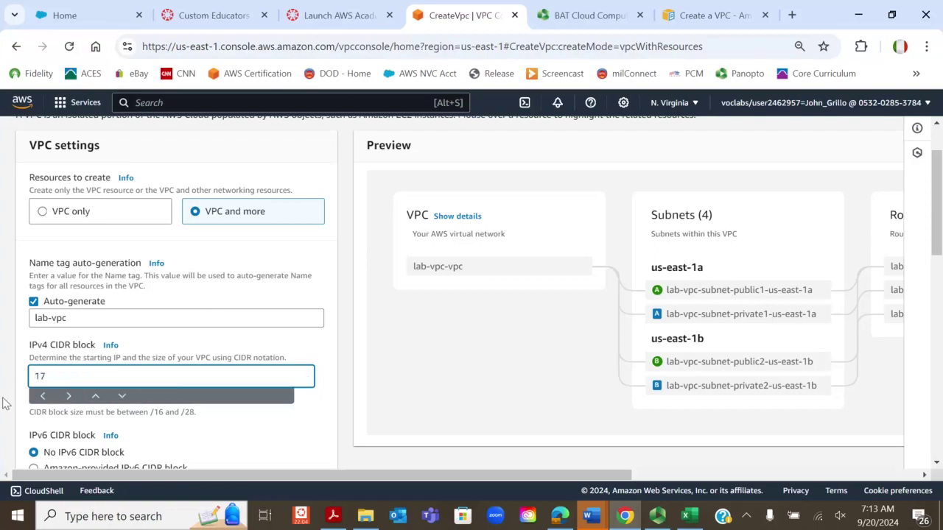
pyautogui.write('2.16.0.0/16')
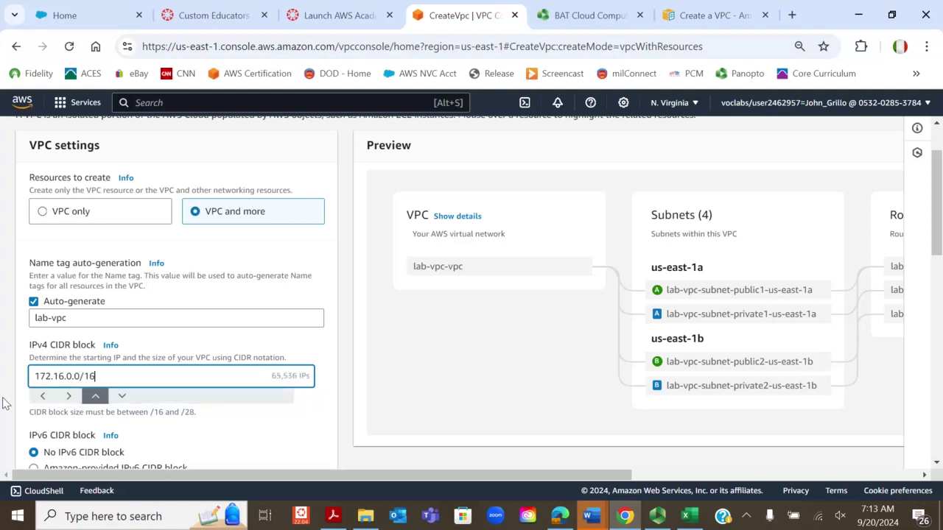
pyautogui.click(207, 341)
# - Review the IPv6 CIDR block setting and choose Default as the VPC's tenancy
pyautogui.scroll(-1, 208, 342)
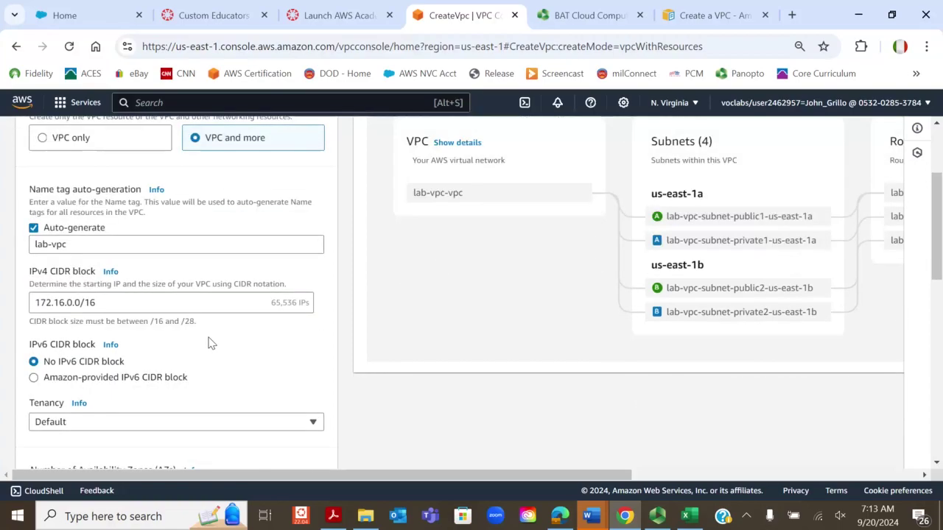
pyautogui.scroll(-1, 209, 342)
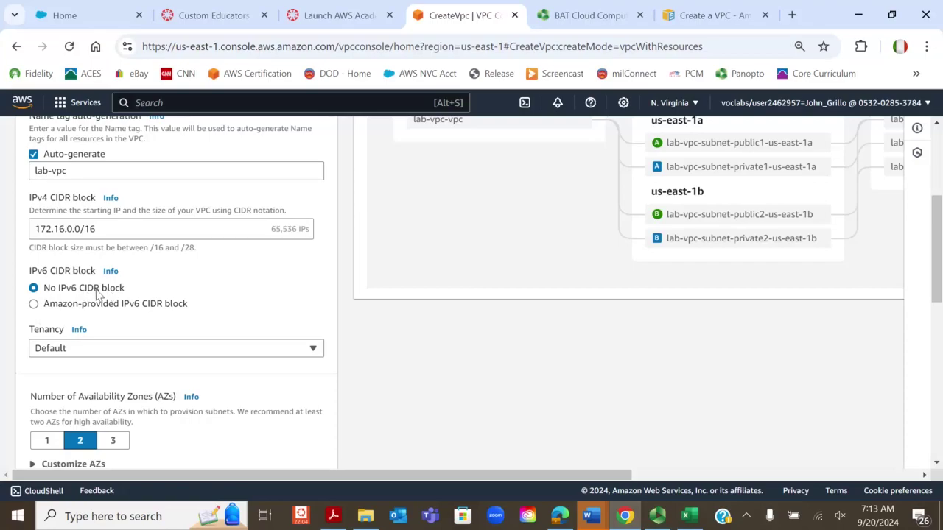
pyautogui.scroll(-1, 144, 325)
pyautogui.scroll(-1, 144, 326)
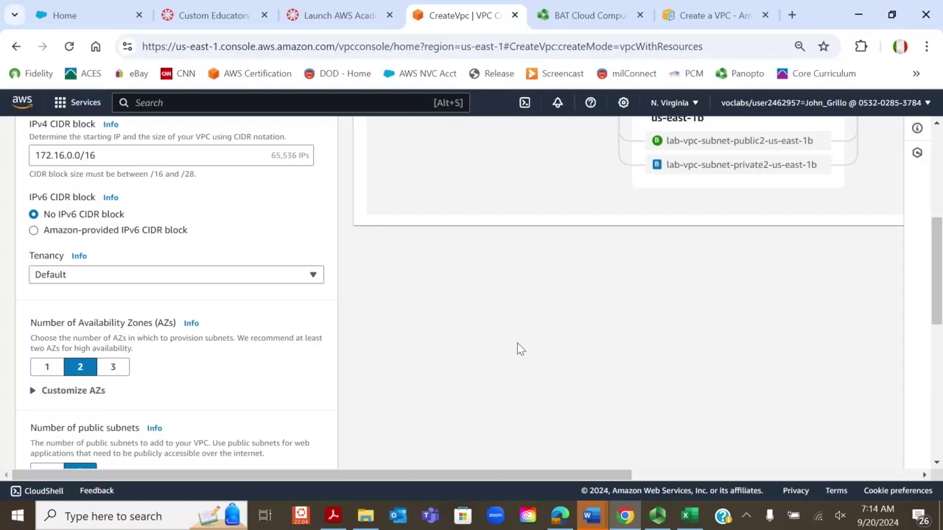
pyautogui.click(203, 275)
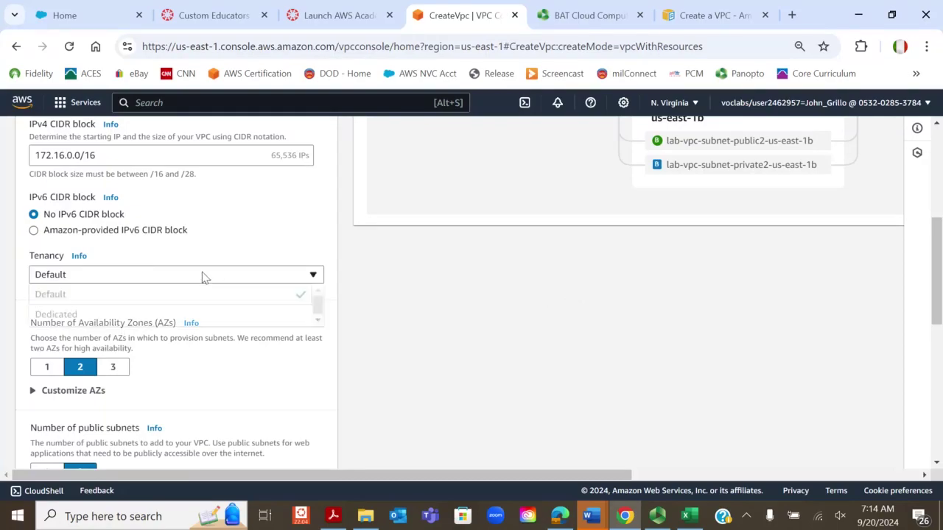
pyautogui.click(4, 260)
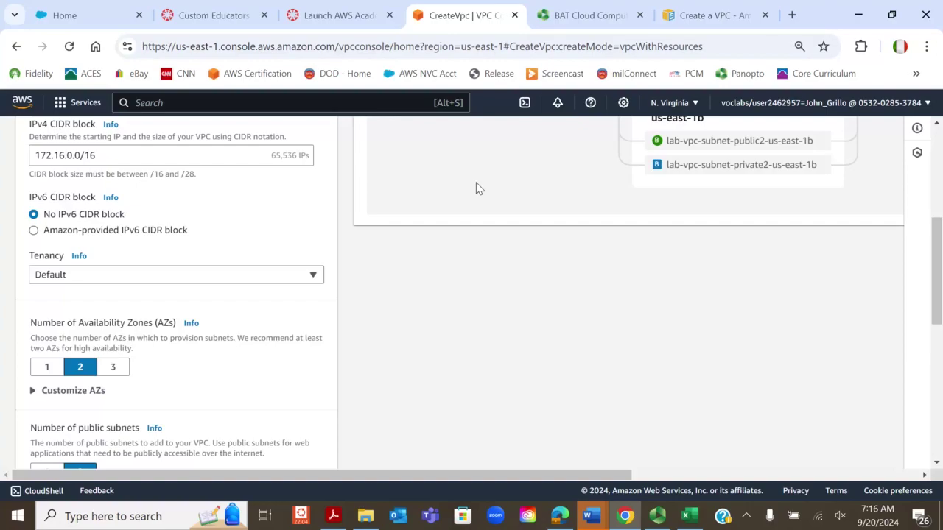
pyautogui.click(61, 280)
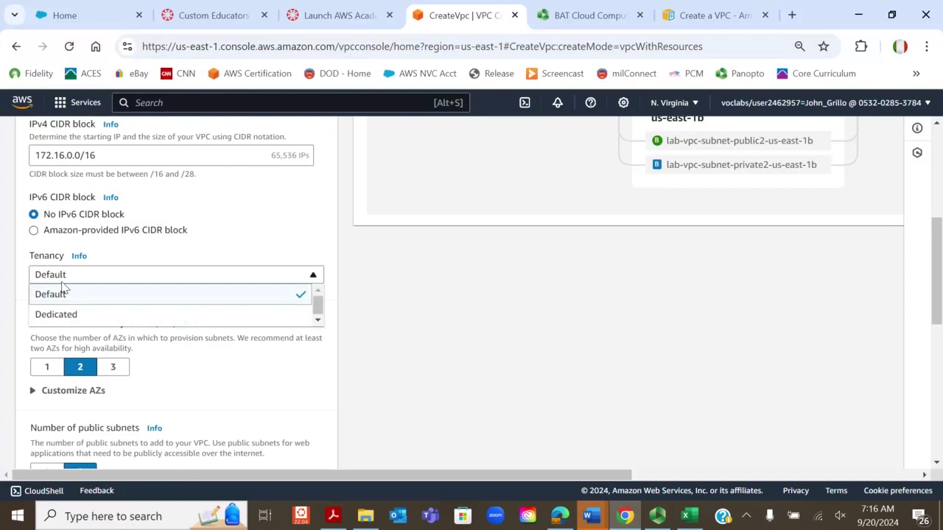
pyautogui.click(69, 296)
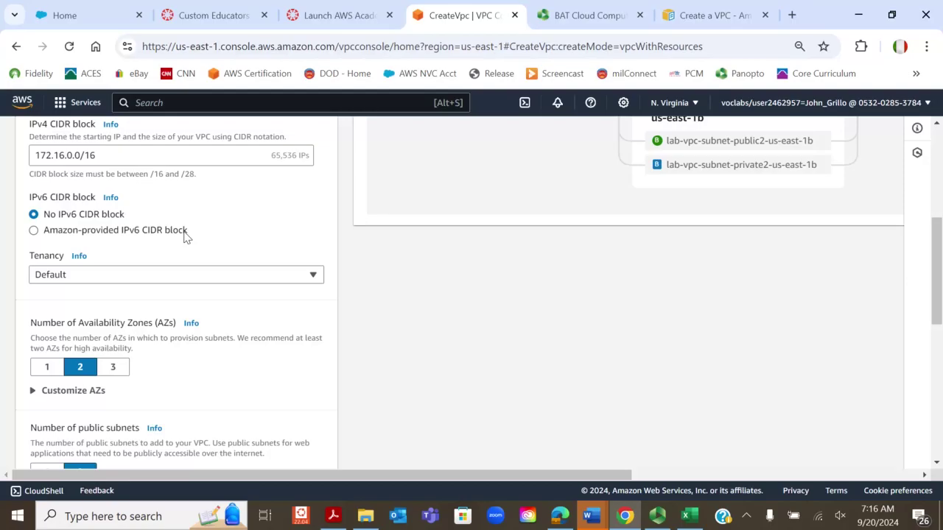
# - Expand the Availability Zone customization, choose us-east-1a as the first zone, and review the public and private subnet settings
pyautogui.scroll(-2, 185, 234)
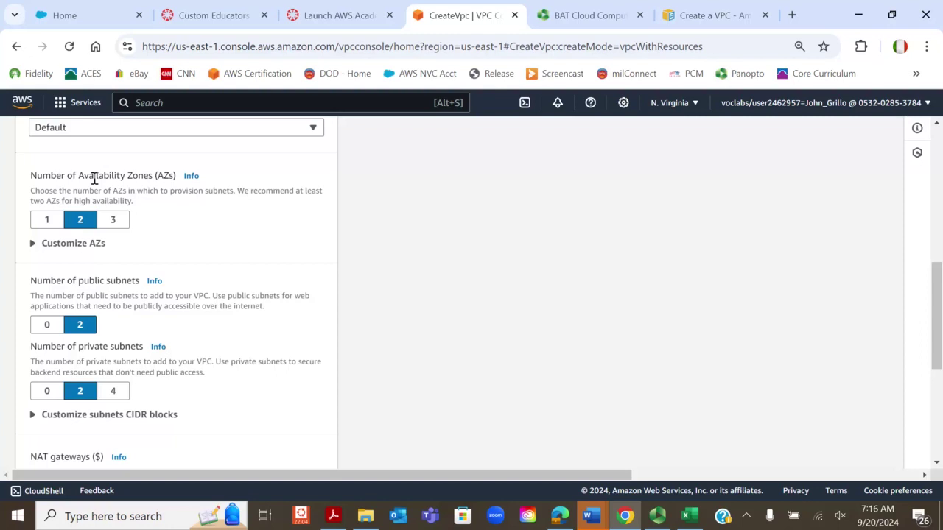
pyautogui.click(37, 251)
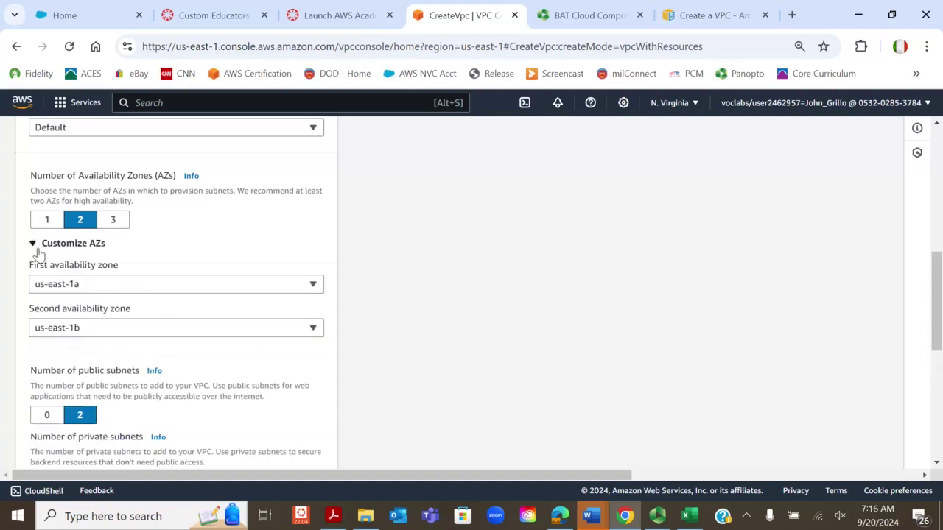
pyautogui.click(123, 287)
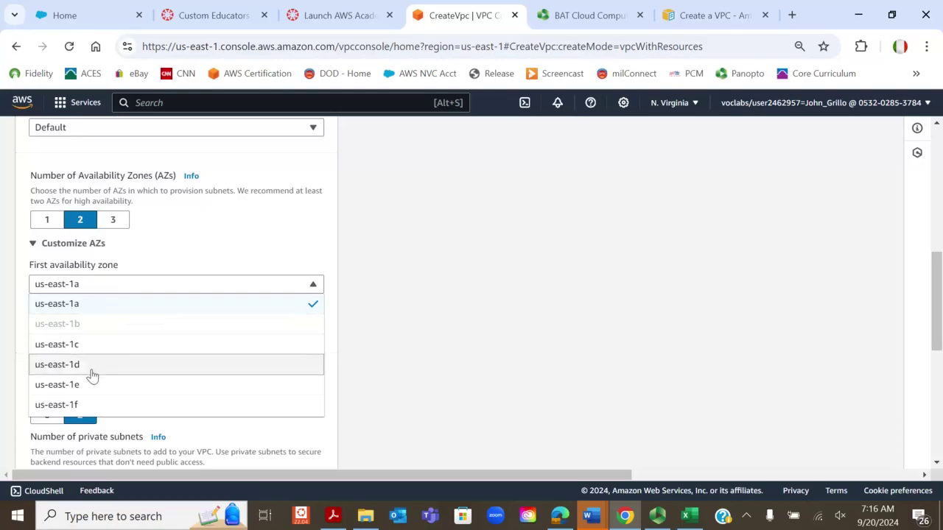
pyautogui.scroll(-1, 110, 346)
pyautogui.scroll(2, 122, 331)
pyautogui.scroll(-1, 164, 390)
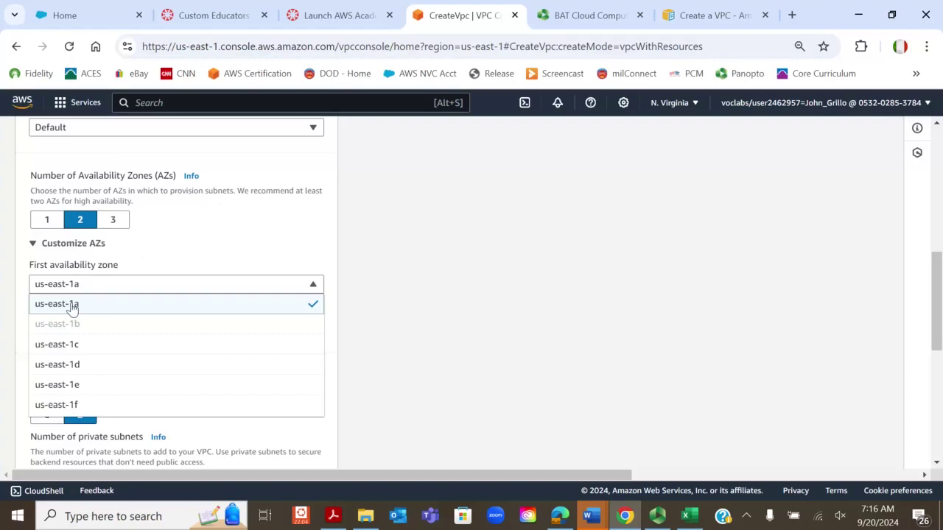
pyautogui.click(73, 309)
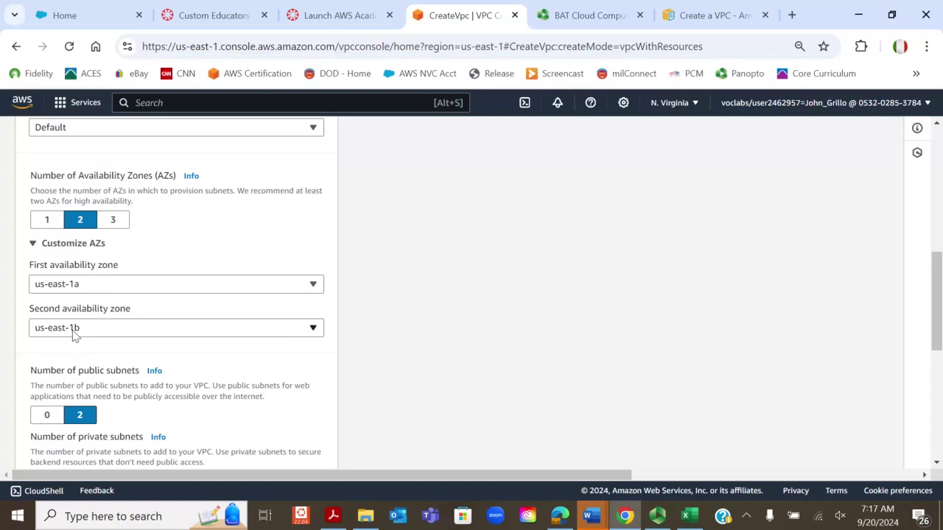
pyautogui.scroll(-1, 74, 334)
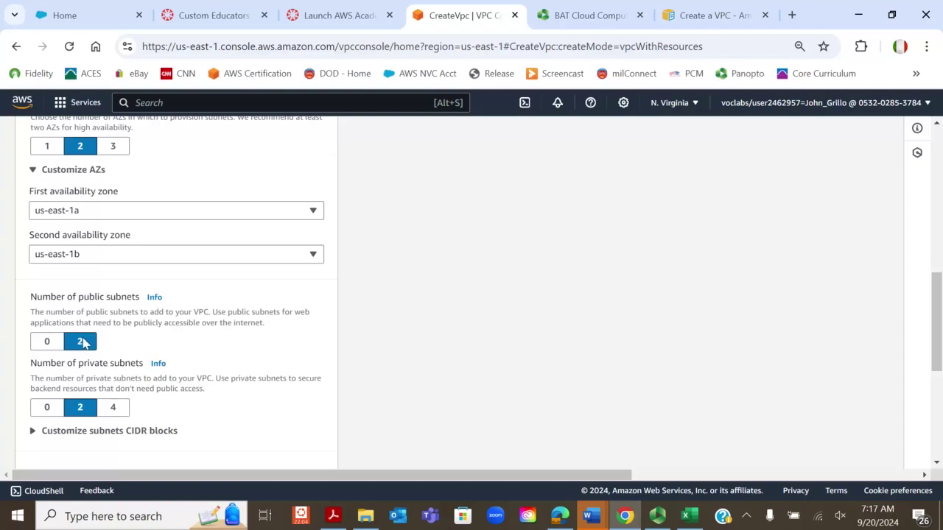
pyautogui.scroll(-2, 80, 339)
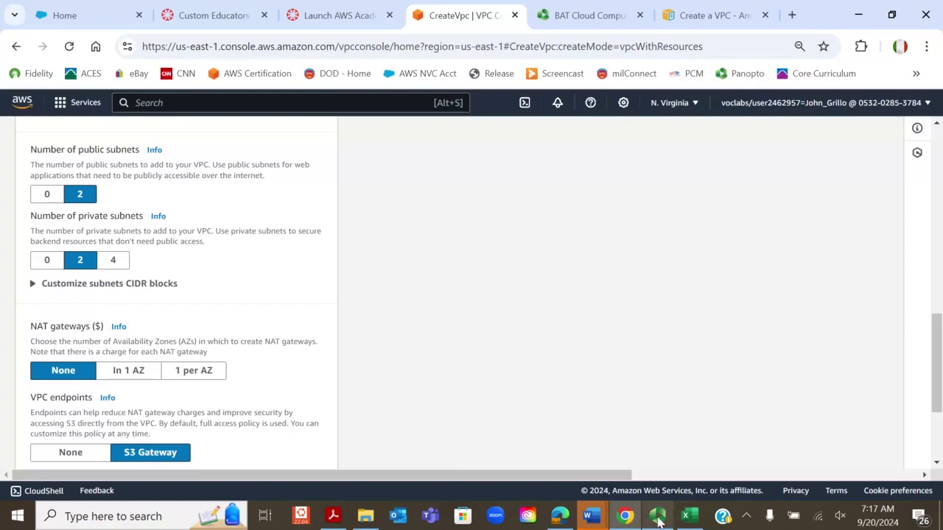
# - Check the subnet ranges in the architecture diagram PDF and expand the subnet CIDR block customization in the Create VPC form
pyautogui.moveTo(664, 520)
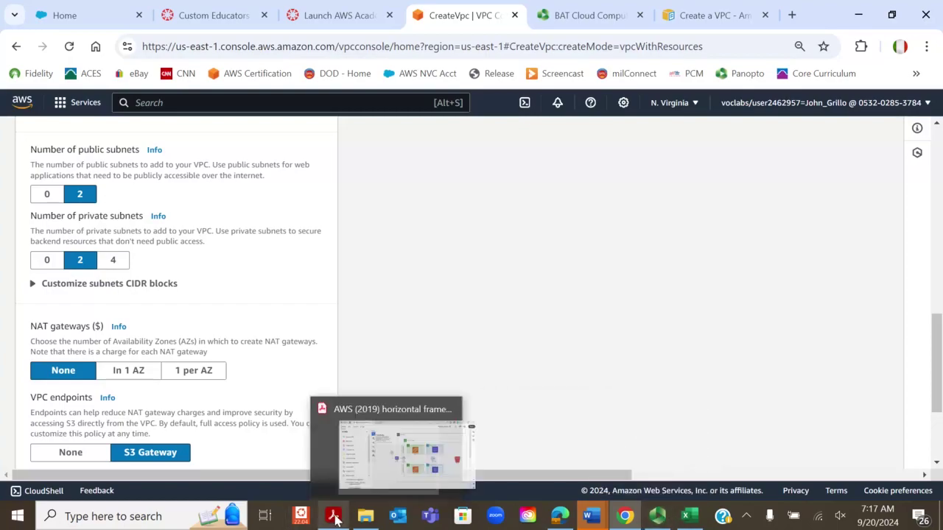
pyautogui.click(365, 518)
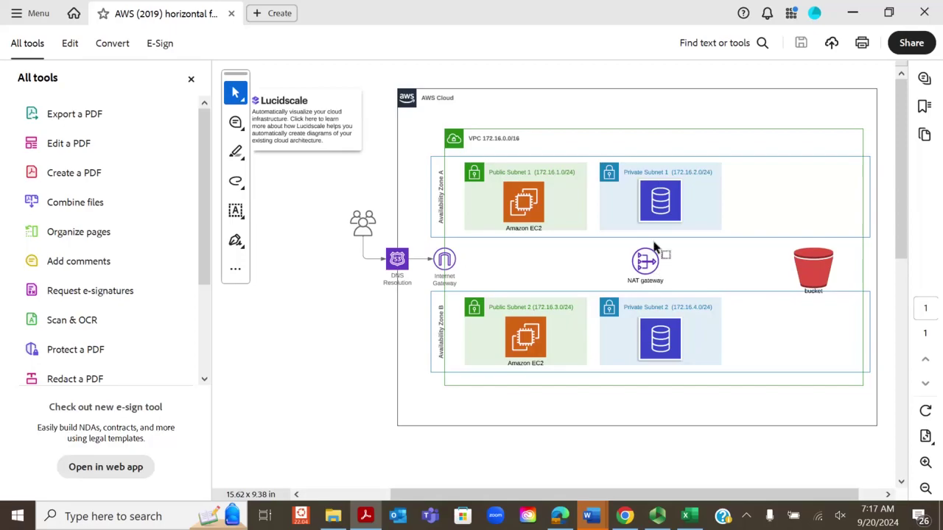
pyautogui.click(853, 13)
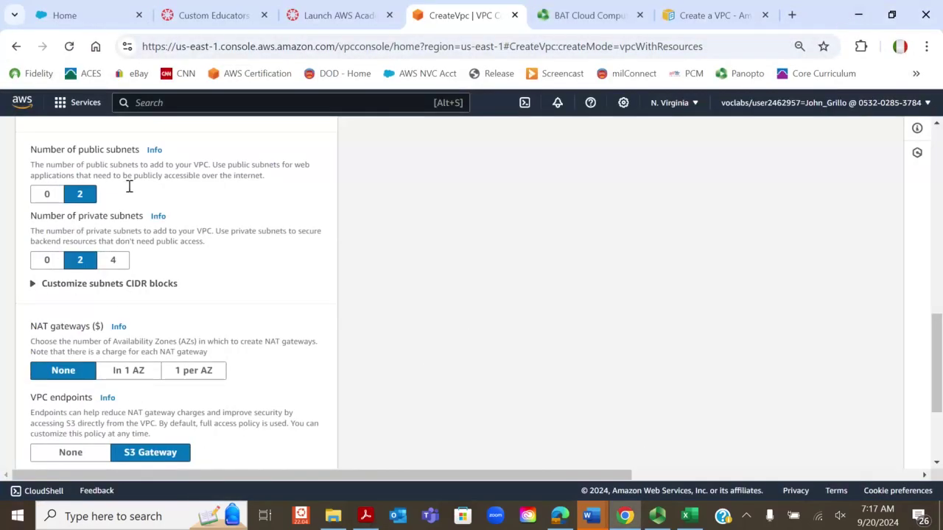
pyautogui.click(29, 289)
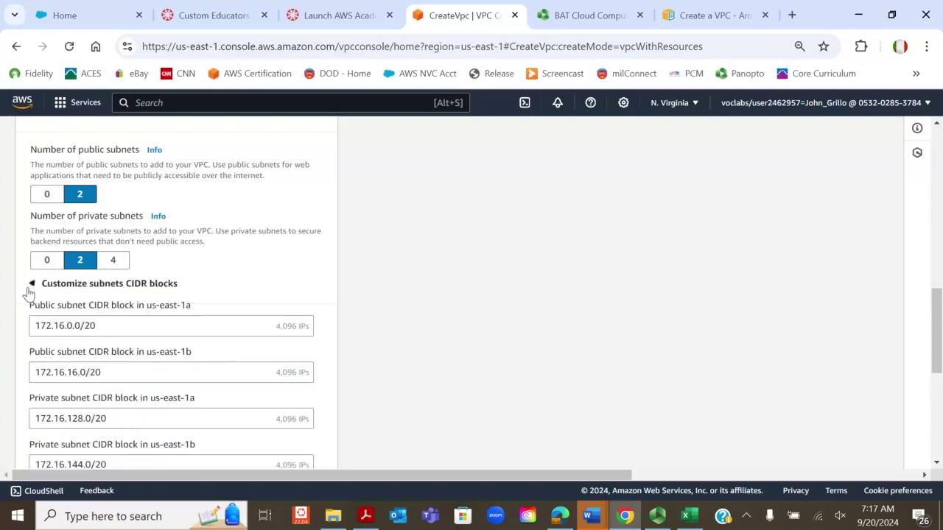
pyautogui.scroll(-1, 249, 262)
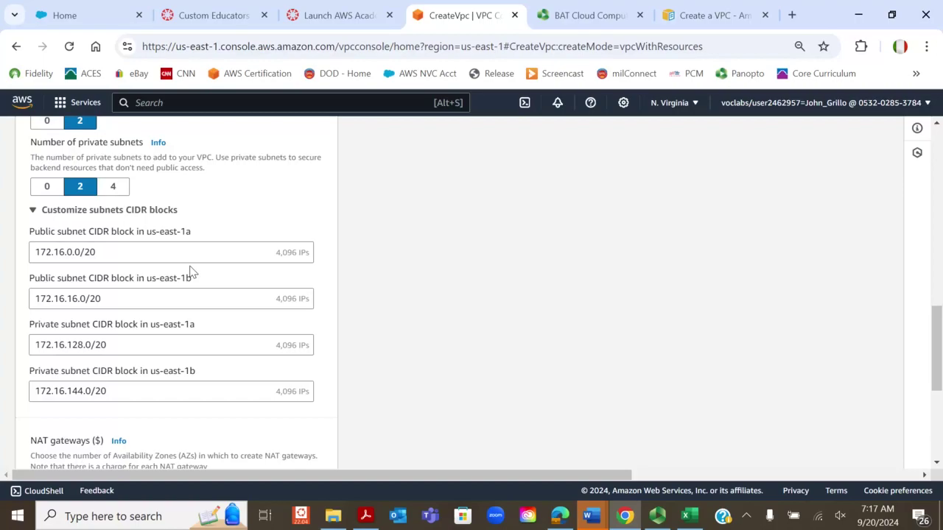
# - Set the public subnet CIDR block in us-east-1a to 172.16.1.0/24
pyautogui.doubleClick(70, 252)
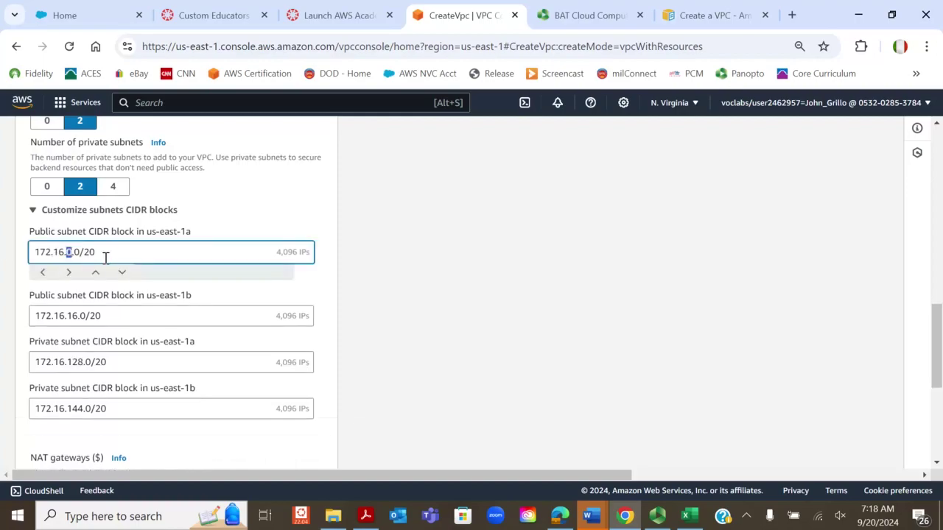
pyautogui.write('1')
pyautogui.press('BackSpace')
pyautogui.write('4')
pyautogui.moveTo(33, 251); pyautogui.dragTo(71, 248)
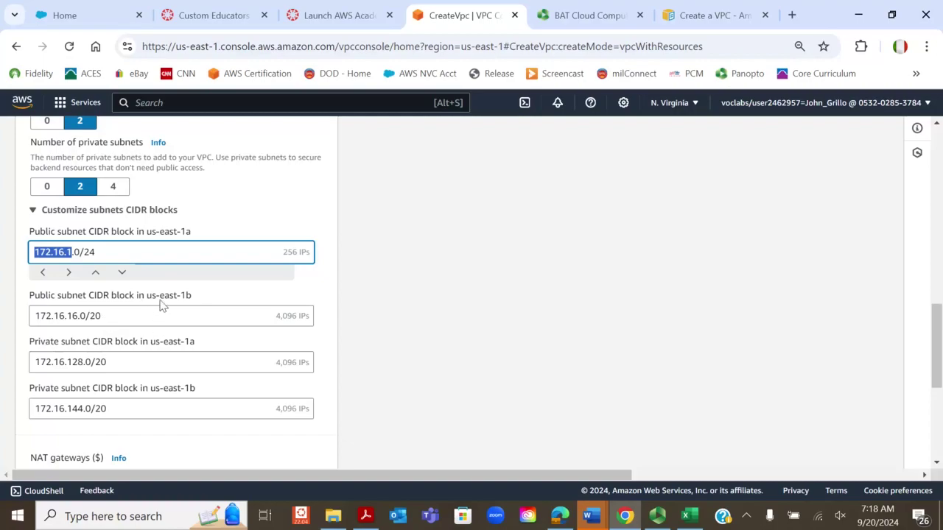
# - Check Public Subnet 2 in the architecture diagram and set the public subnet CIDR block in us-east-1b to 172.16.3.0/24
pyautogui.click(70, 316)
pyautogui.moveTo(69, 298); pyautogui.dragTo(165, 307)
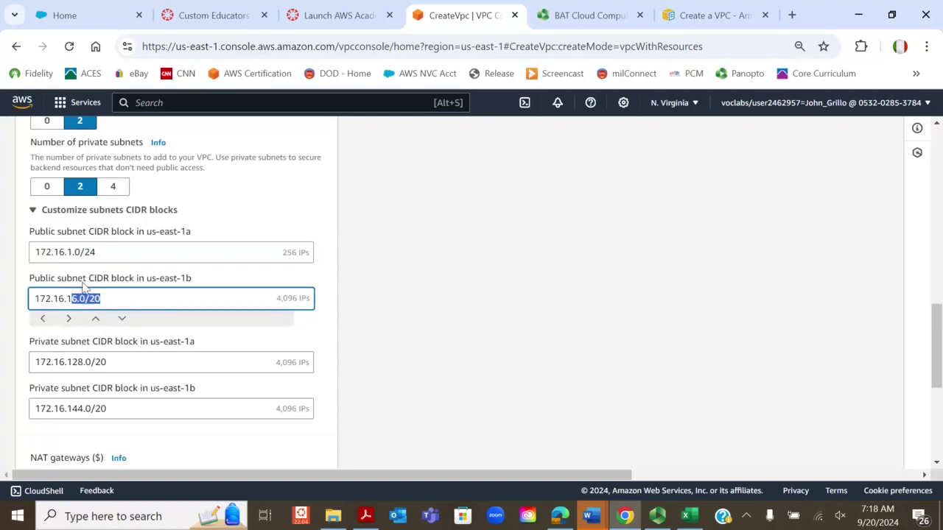
pyautogui.write('16')
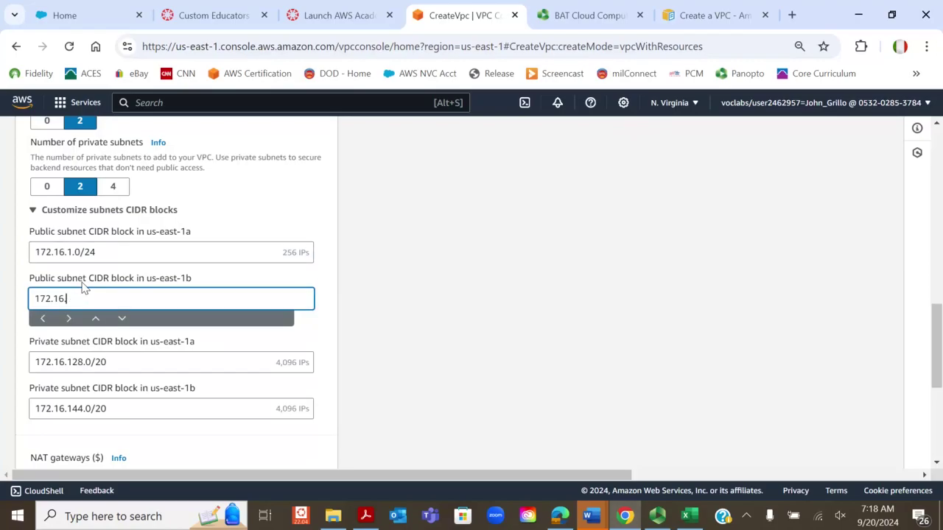
pyautogui.write('.2.0')
pyautogui.press('BackSpace')
pyautogui.press('BackSpace')
pyautogui.press('BackSpace')
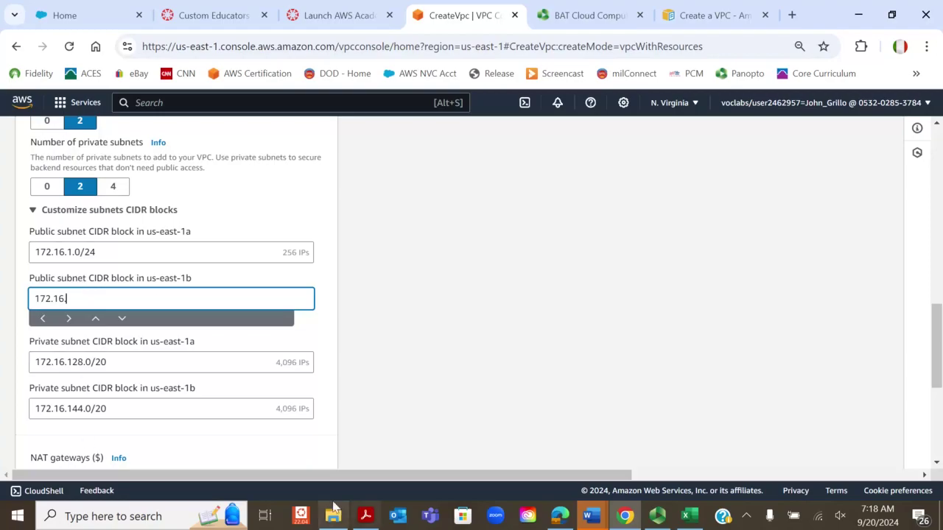
pyautogui.click(365, 517)
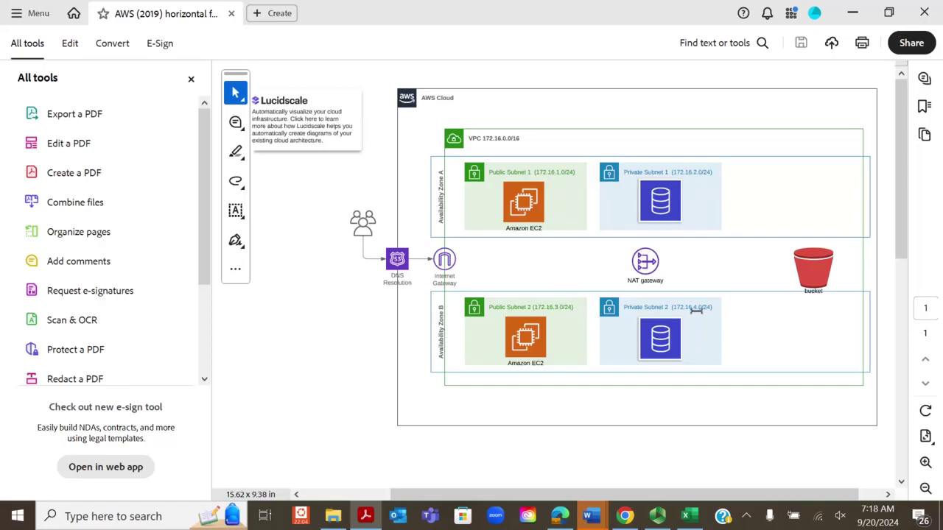
pyautogui.click(852, 13)
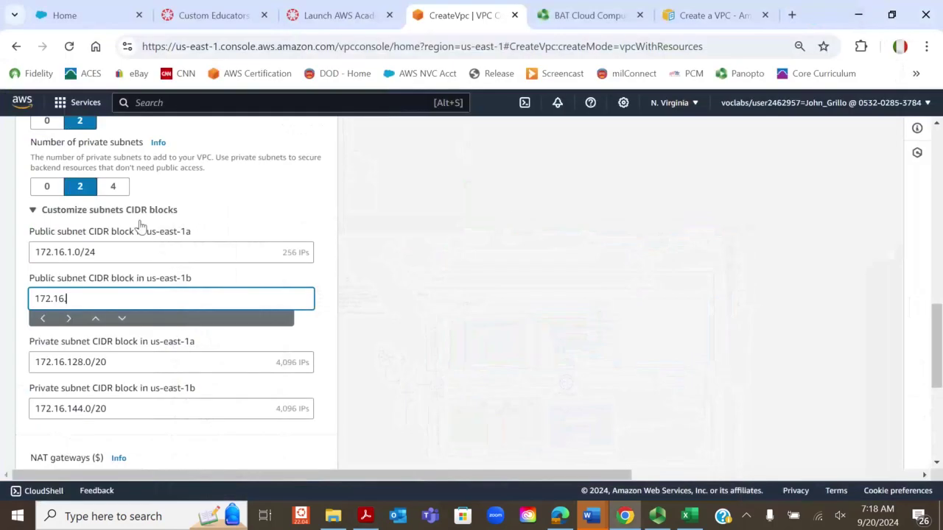
pyautogui.press('BackSpace')
pyautogui.write('.3.0/24')
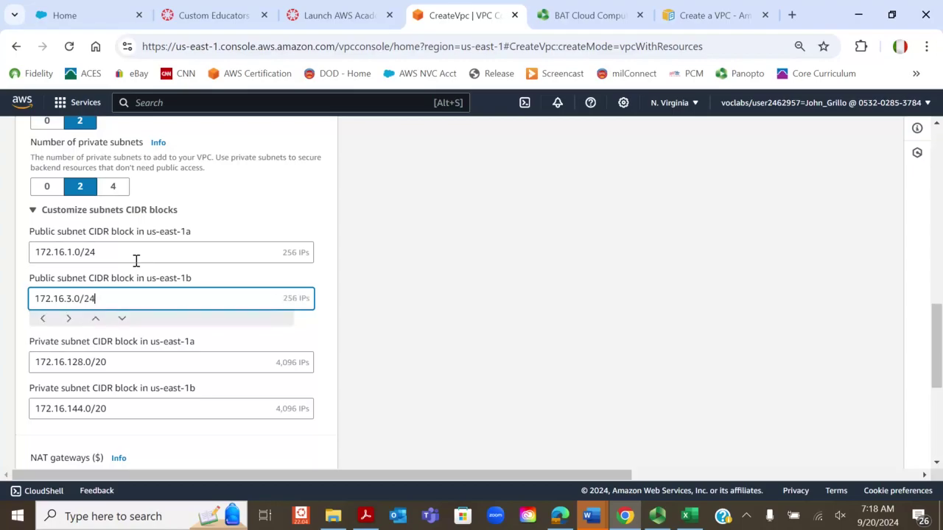
pyautogui.click(249, 215)
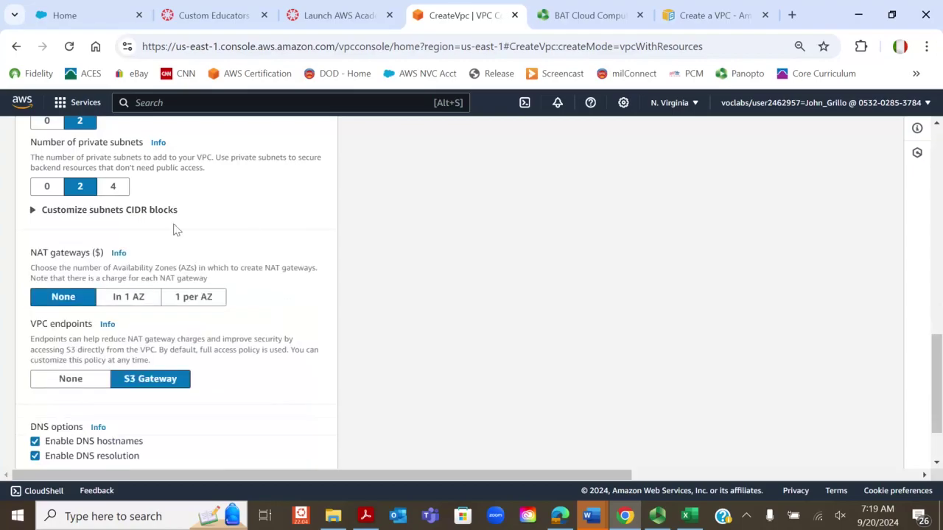
pyautogui.scroll(-2, 174, 230)
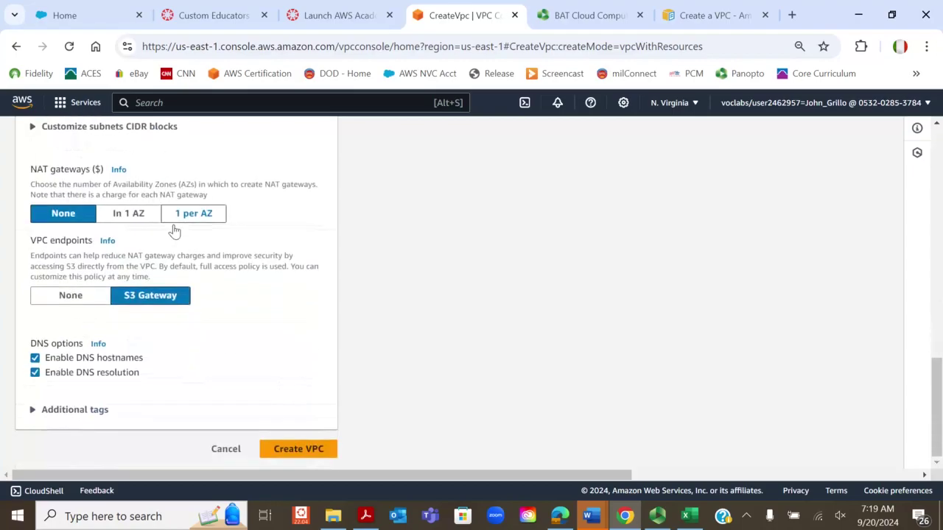
pyautogui.click(34, 131)
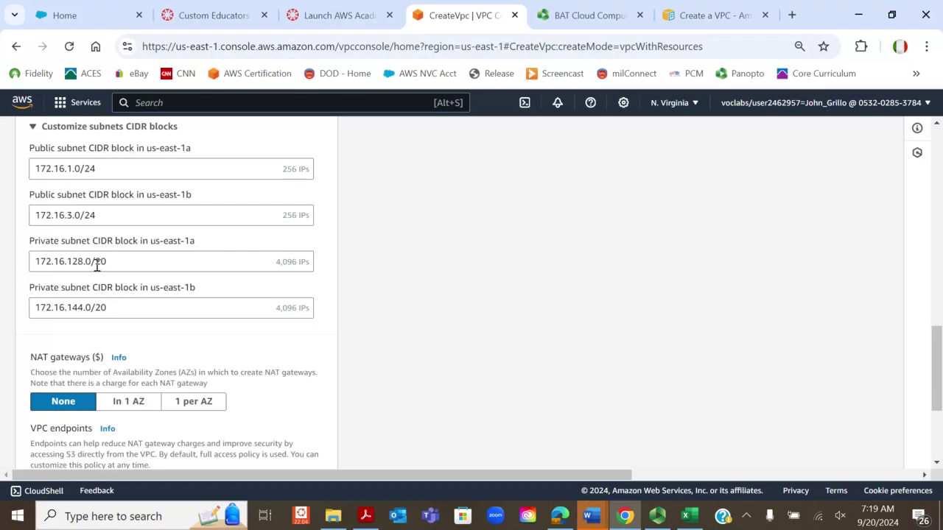
# - Replace the private subnet CIDR block in us-east-1a with 172.16.2.0/24
pyautogui.moveTo(33, 263); pyautogui.dragTo(246, 259)
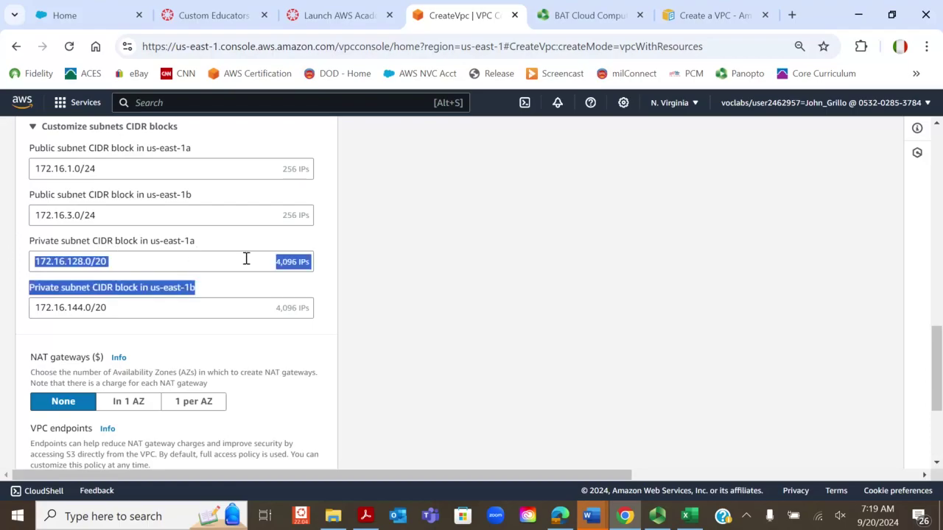
pyautogui.click(170, 258)
pyautogui.press('BackSpace')
pyautogui.press('BackSpace')
pyautogui.press('BackSpace')
pyautogui.press('BackSpace')
pyautogui.press('BackSpace')
pyautogui.press('BackSpace')
pyautogui.press('BackSpace')
pyautogui.press('BackSpace')
pyautogui.press('BackSpace')
pyautogui.press('BackSpace')
pyautogui.press('BackSpace')
pyautogui.press('BackSpace')
pyautogui.press('BackSpace')
pyautogui.press('BackSpace')
pyautogui.press('BackSpace')
pyautogui.write('172')
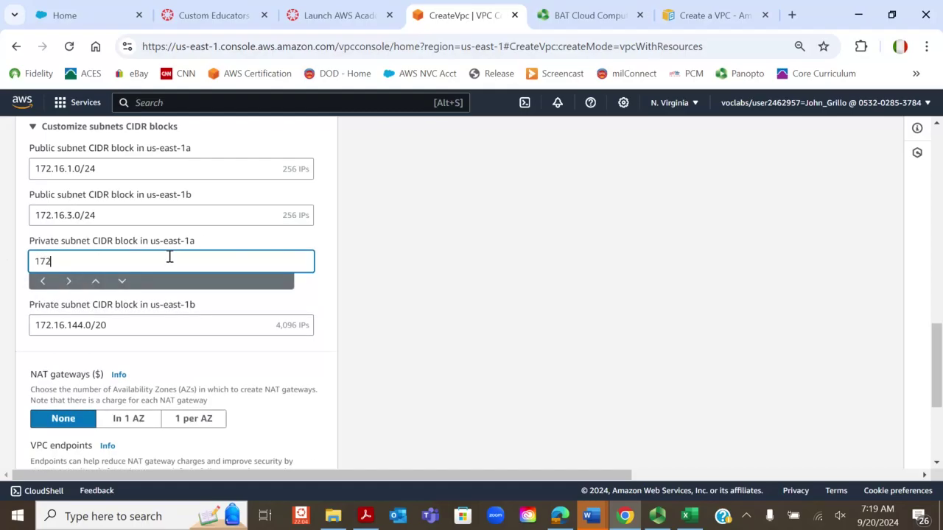
pyautogui.write('.1')
pyautogui.write('6.2.0/24')
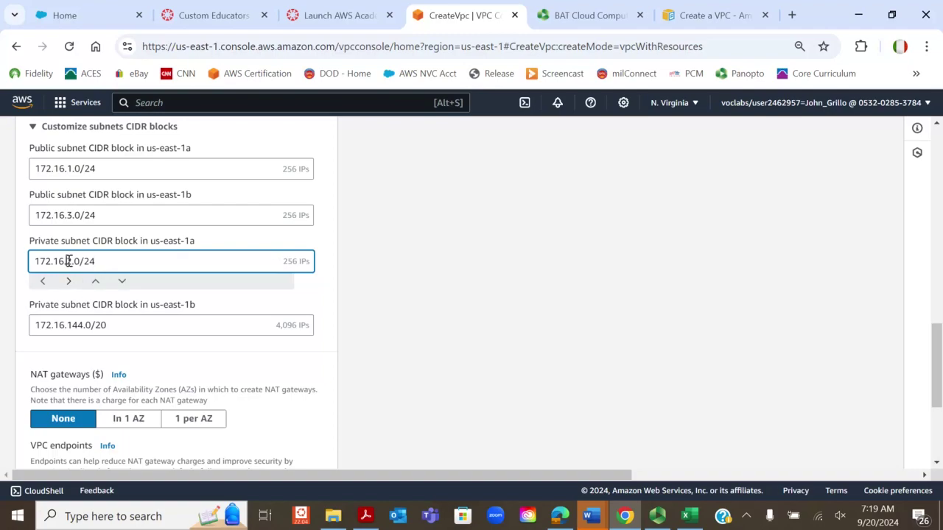
pyautogui.moveTo(66, 261); pyautogui.dragTo(72, 260)
# - Replace the private subnet CIDR block in us-east-1b with 172.16.4.0/24
pyautogui.click(165, 327)
pyautogui.moveTo(165, 310); pyautogui.dragTo(4, 317)
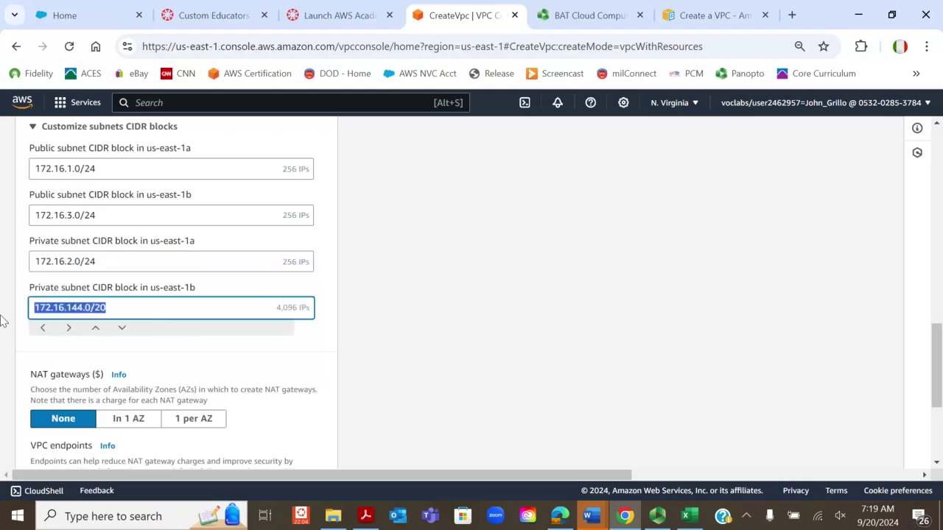
pyautogui.write('172')
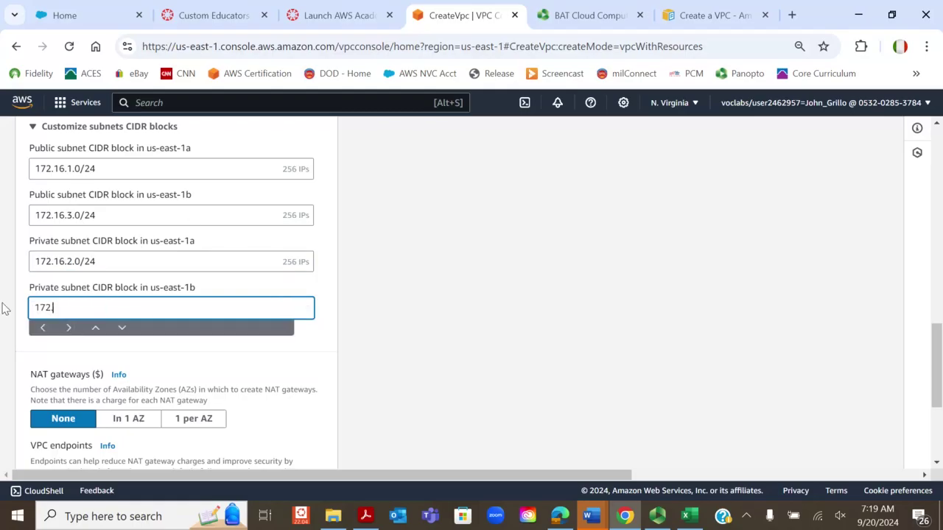
pyautogui.write('.16.4.0/24')
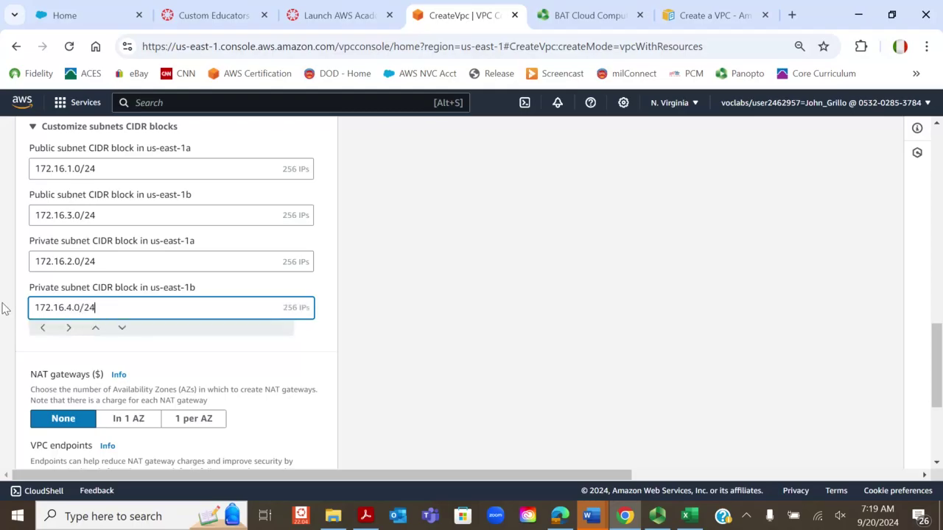
pyautogui.click(21, 246)
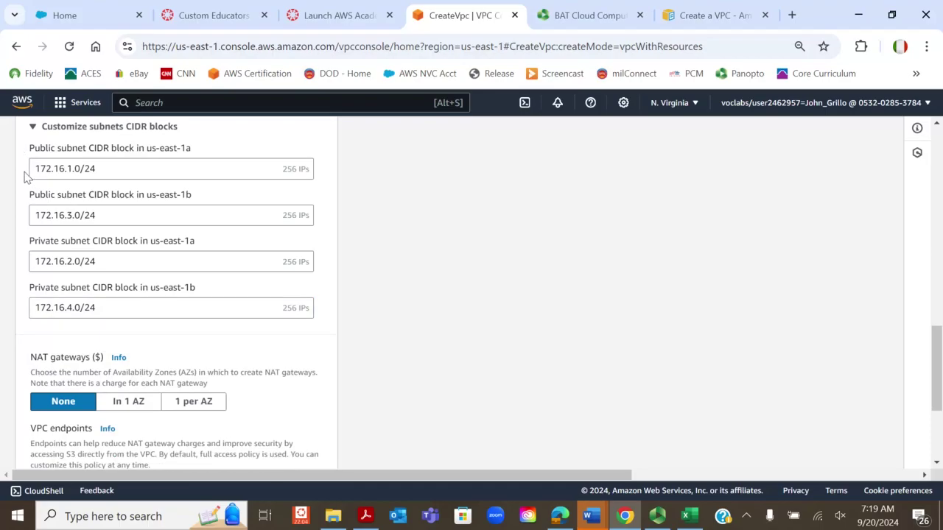
# - Review the network portions of the public and private subnet CIDR blocks in both Availability Zones
pyautogui.doubleClick(68, 169)
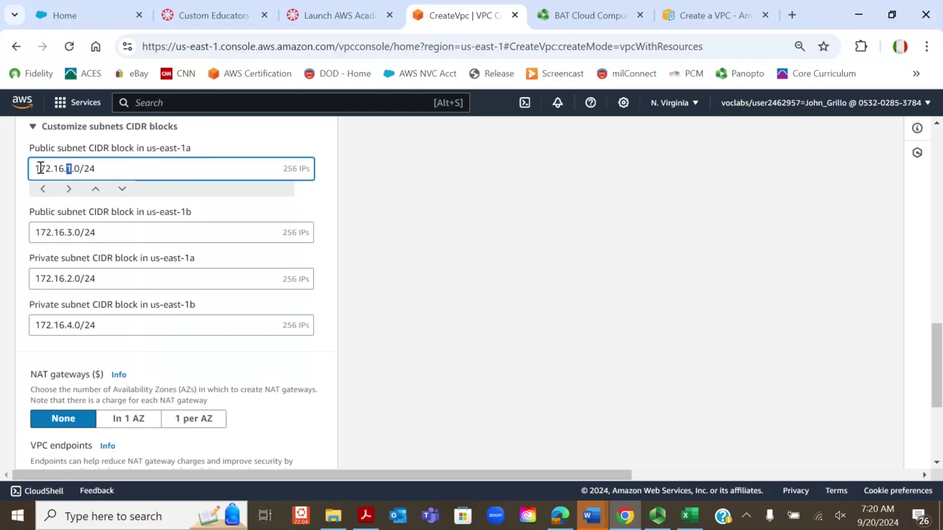
pyautogui.moveTo(35, 169); pyautogui.dragTo(103, 170)
pyautogui.click(84, 169)
pyautogui.moveTo(35, 169); pyautogui.dragTo(76, 167)
pyautogui.click(73, 168)
pyautogui.click(66, 231)
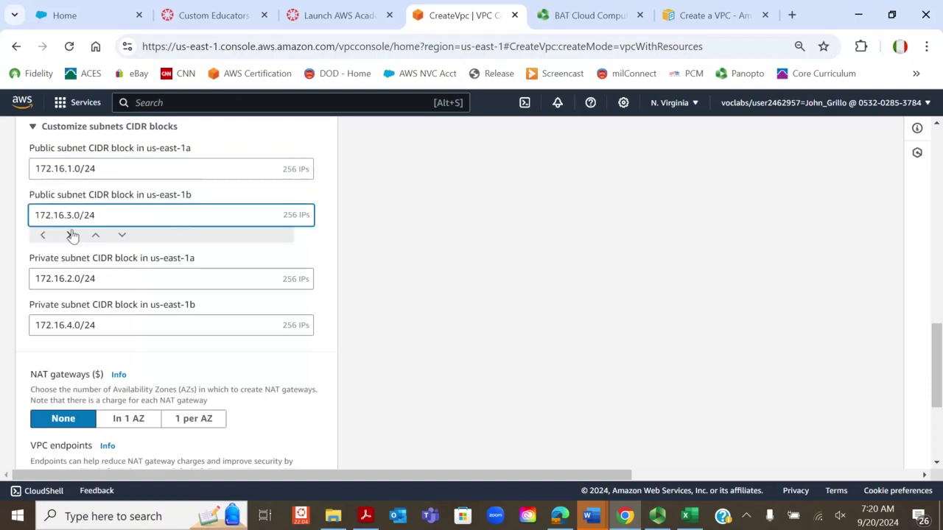
pyautogui.click(70, 278)
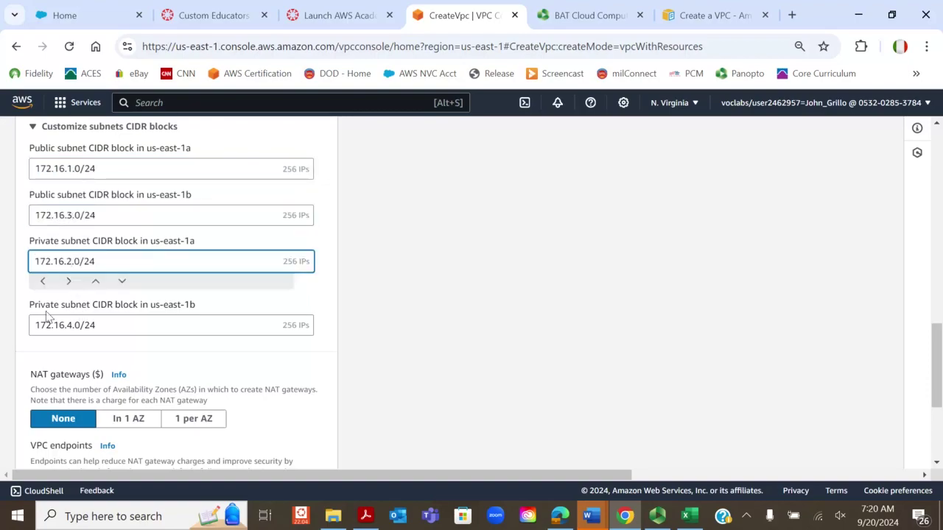
pyautogui.click(10, 314)
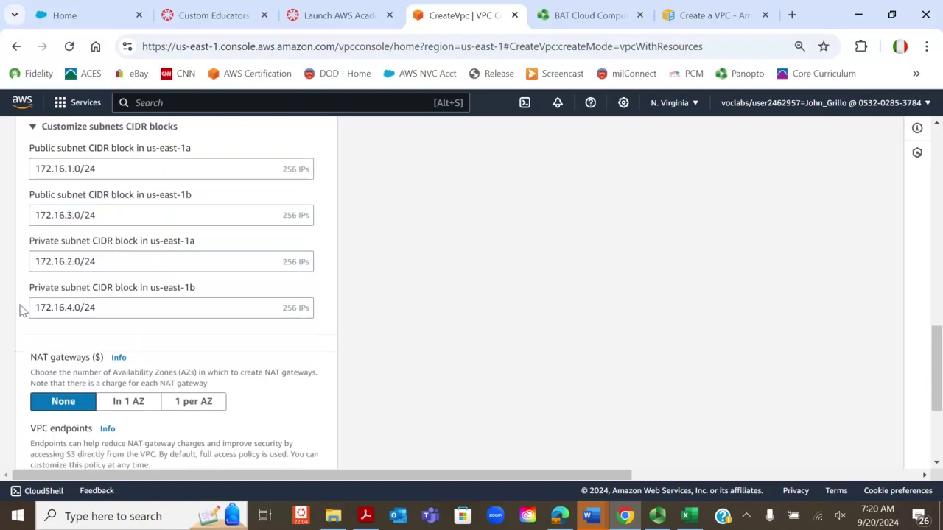
# - Review the NAT gateway, VPC endpoint, DNS and additional tag options, along with the form's name, CIDR, tenancy and Availability Zone settings
pyautogui.scroll(-2, 11, 314)
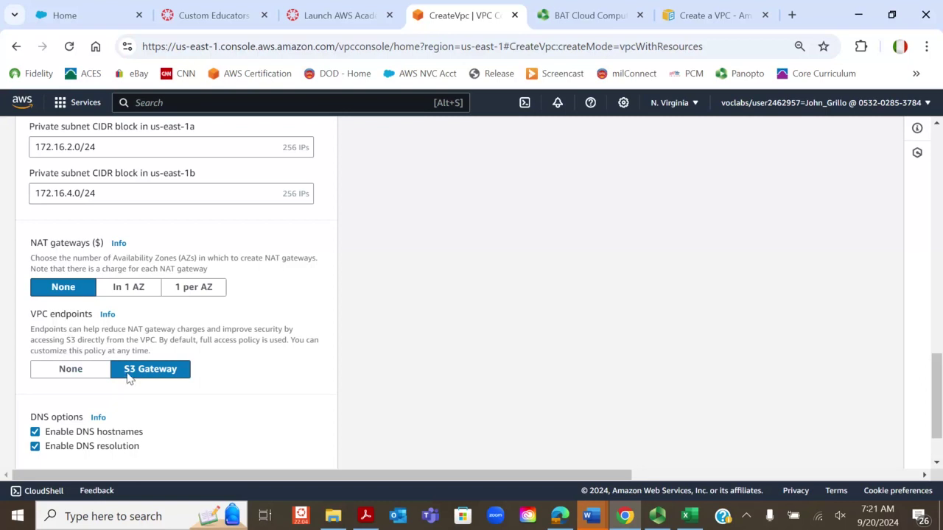
pyautogui.scroll(-1, 122, 384)
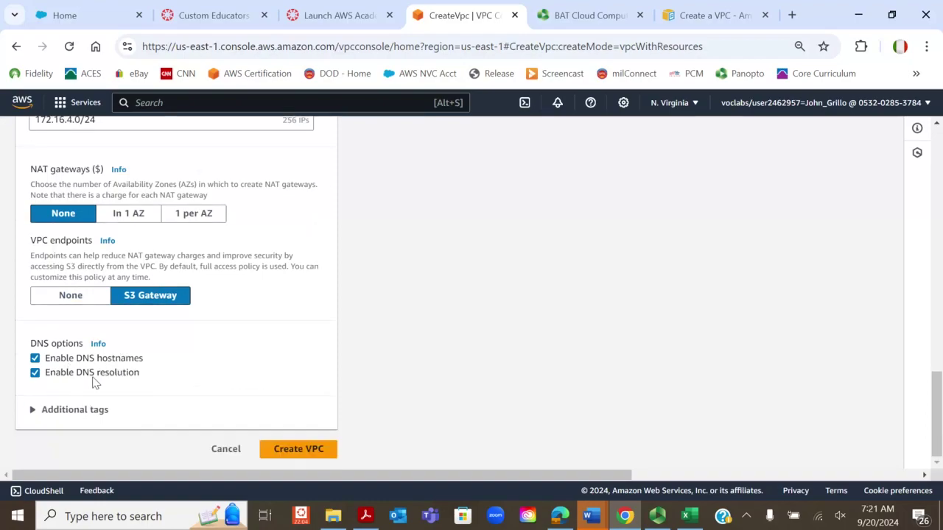
pyautogui.click(35, 411)
pyautogui.scroll(-2, 206, 378)
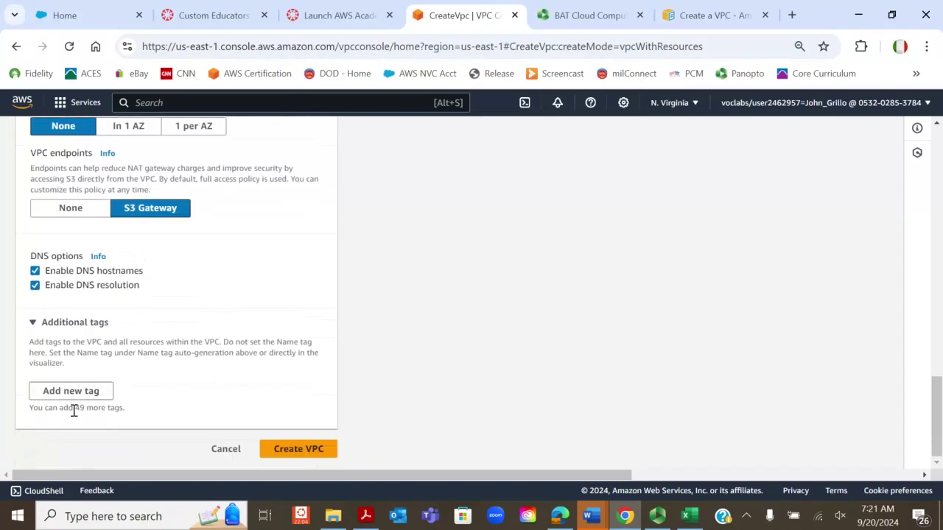
pyautogui.scroll(15, 223, 309)
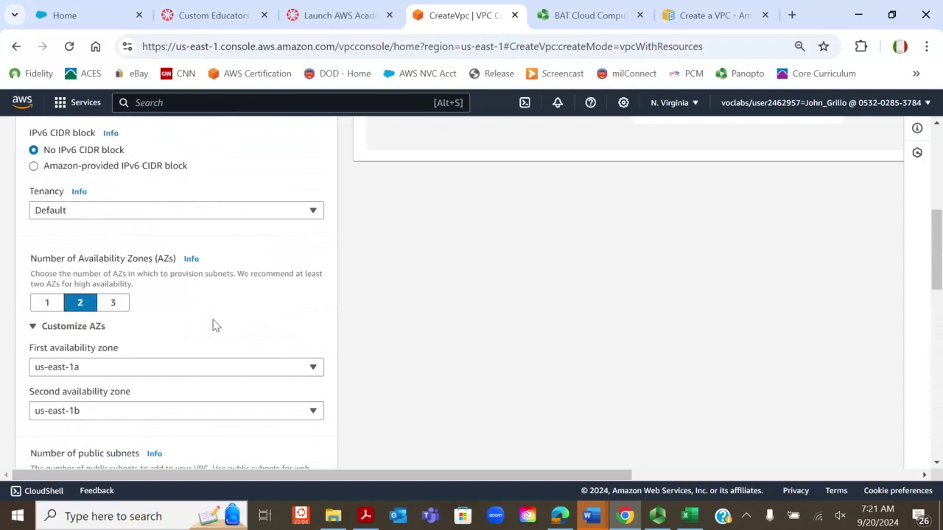
pyautogui.scroll(-3, 210, 326)
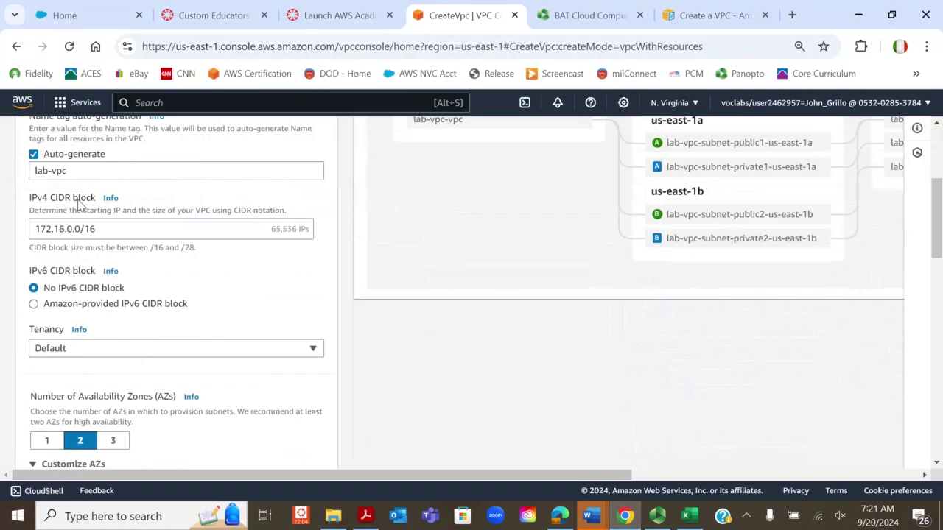
pyautogui.scroll(3, 93, 273)
pyautogui.scroll(-3, 147, 280)
pyautogui.scroll(-10, 167, 353)
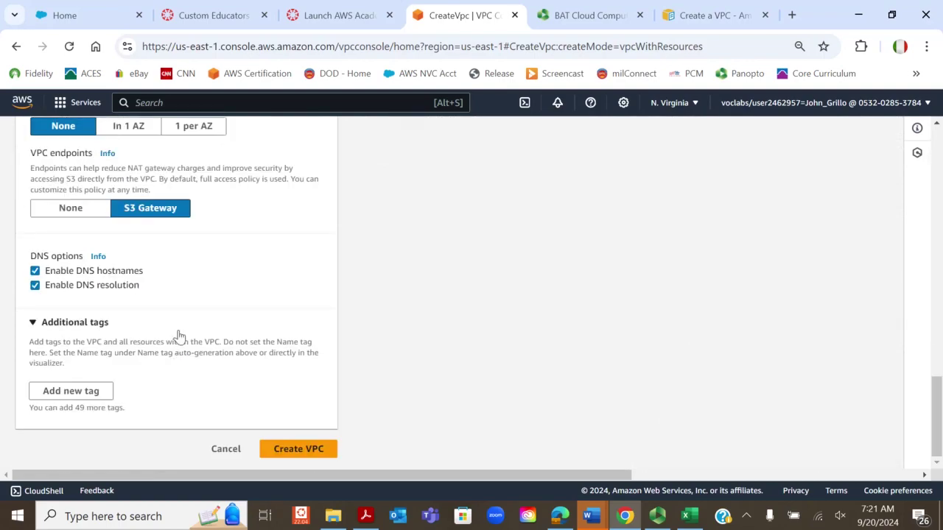
# - Create the VPC with its configured resources and follow the details of the creation workflow
pyautogui.click(297, 451)
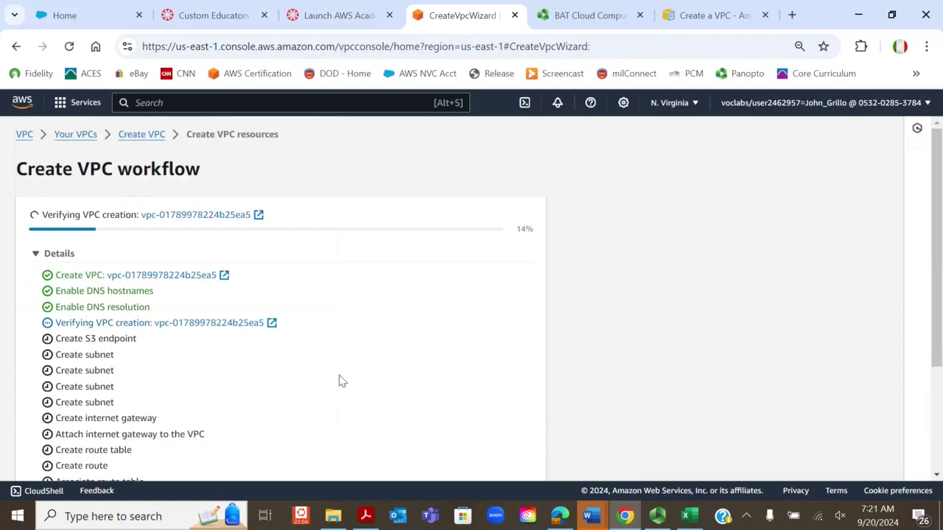
pyautogui.scroll(-1, 349, 362)
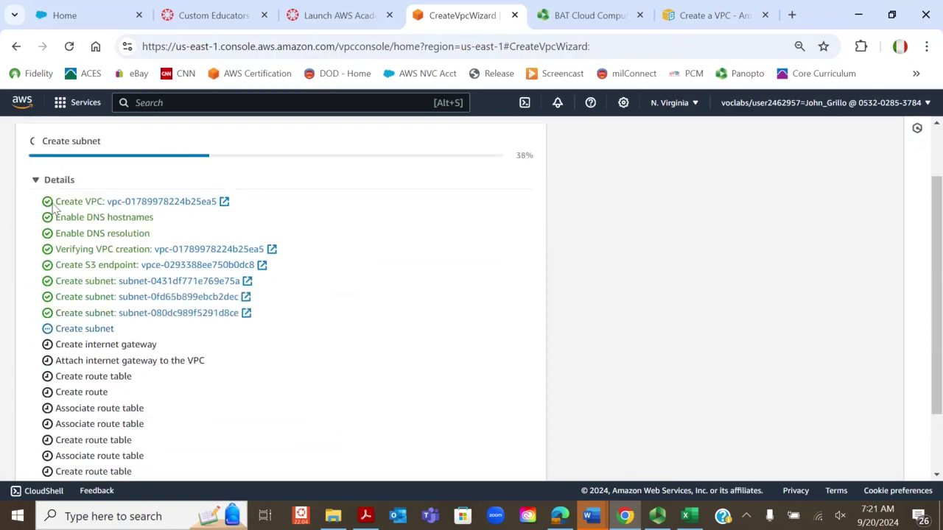
# - Check the finished creation workflow, view the new VPC's details, and open the list of all VPCs with more visible rows
pyautogui.scroll(-1, 63, 346)
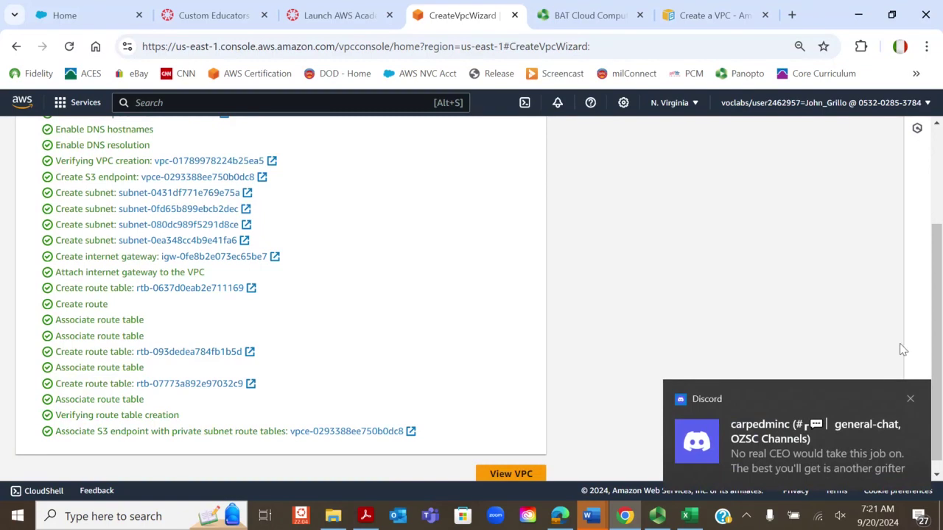
pyautogui.click(909, 400)
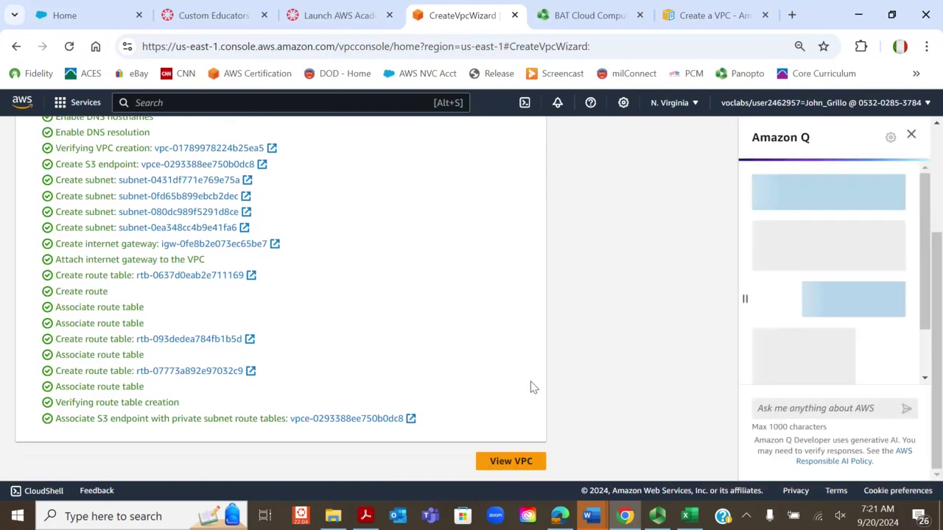
pyautogui.click(509, 463)
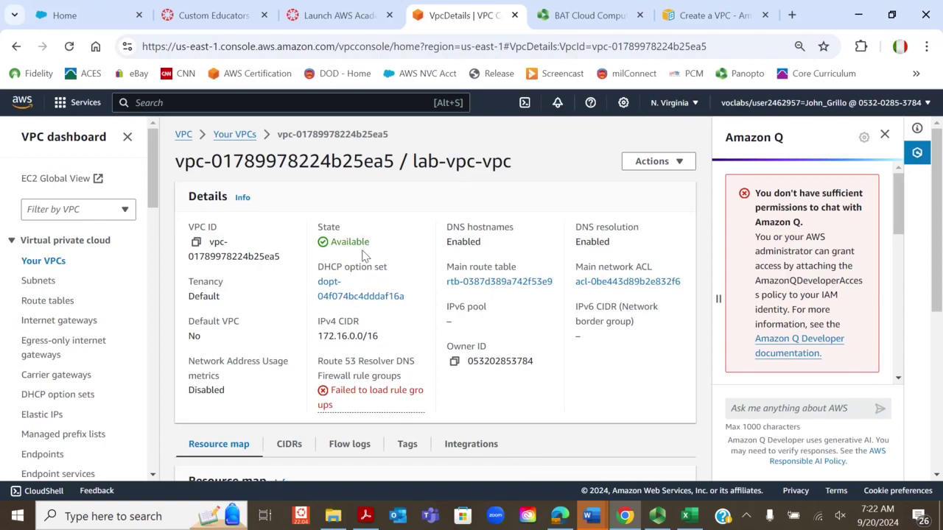
pyautogui.click(244, 140)
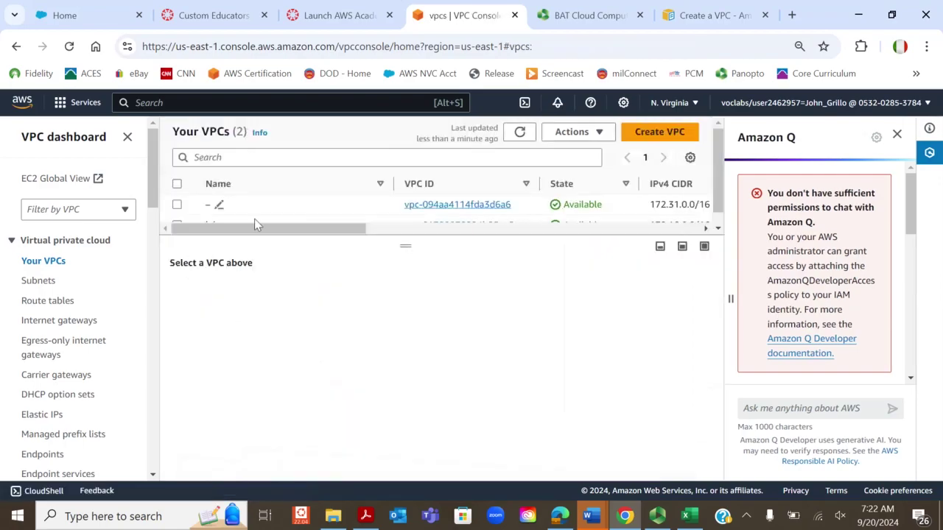
pyautogui.moveTo(408, 246); pyautogui.dragTo(415, 263)
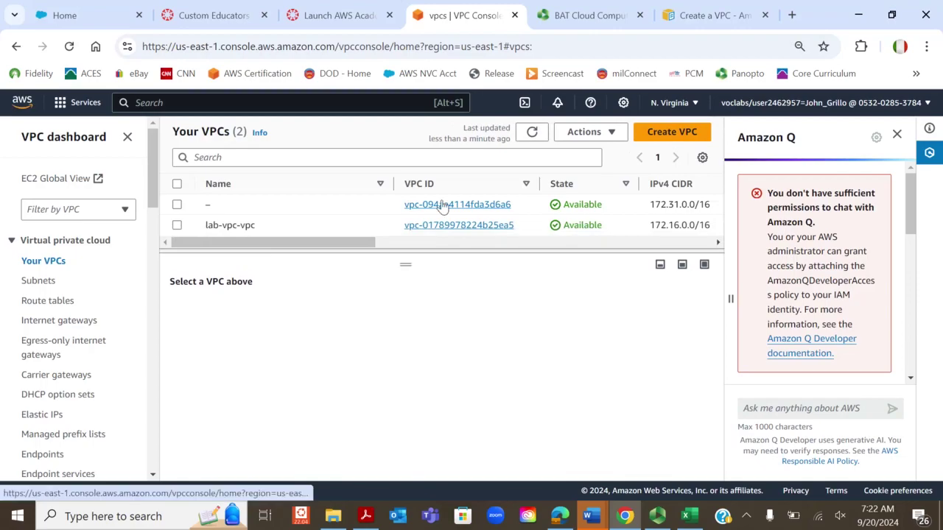
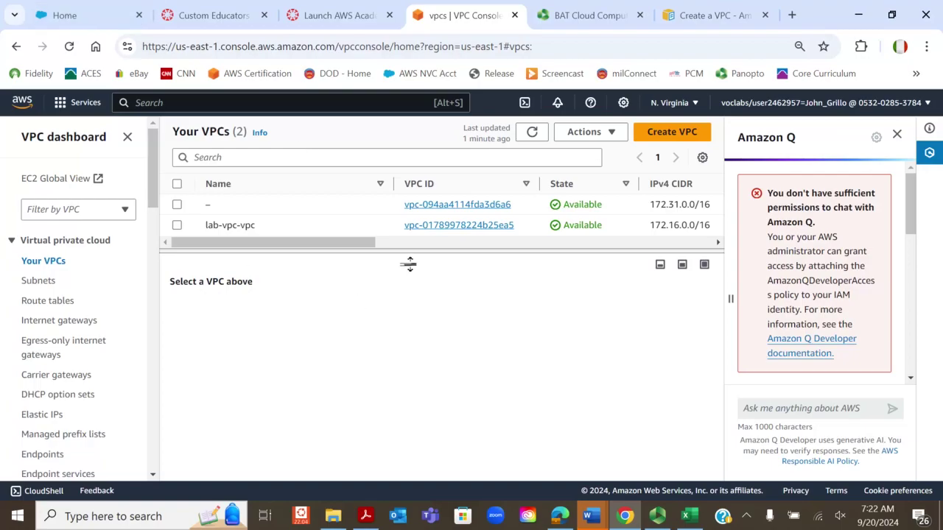
# - Select lab-vpc-vpc and review its VPC ID, tenancy, default VPC status, network address usage metrics and IPv4 CIDR
pyautogui.click(178, 226)
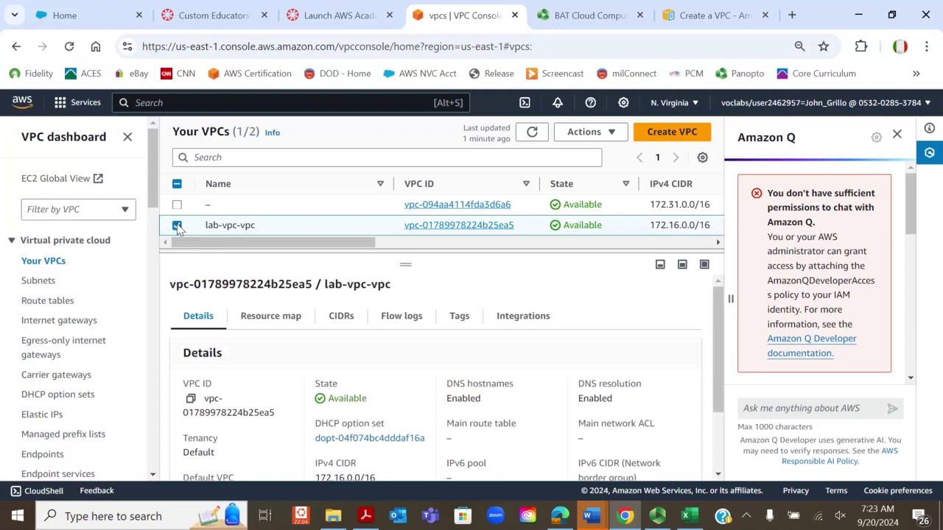
pyautogui.scroll(-1, 348, 373)
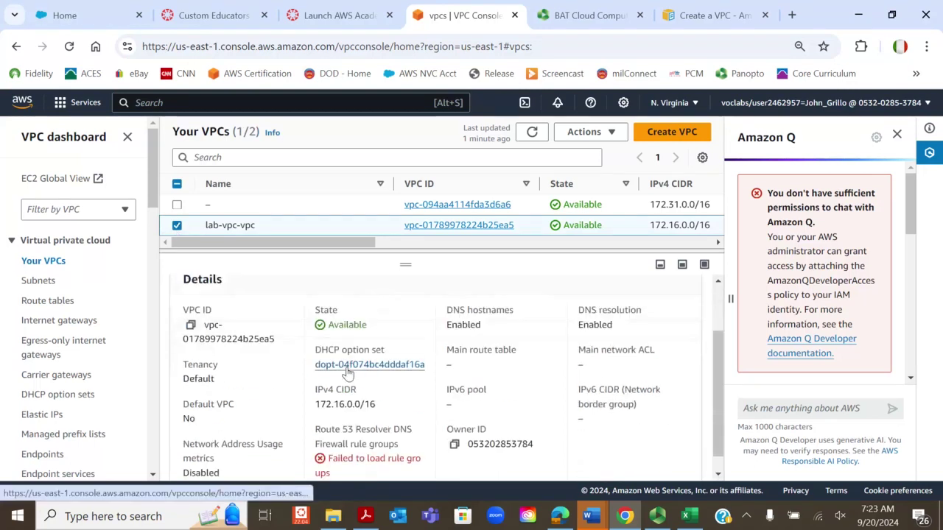
pyautogui.scroll(1, 348, 373)
pyautogui.scroll(-1, 348, 373)
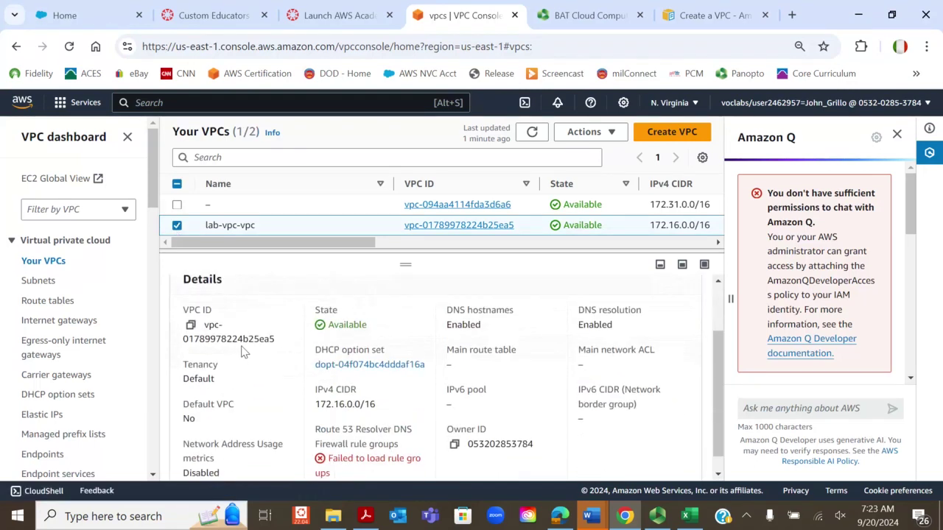
pyautogui.moveTo(260, 340); pyautogui.dragTo(275, 339)
pyautogui.scroll(-1, 262, 402)
pyautogui.moveTo(185, 345); pyautogui.dragTo(225, 365)
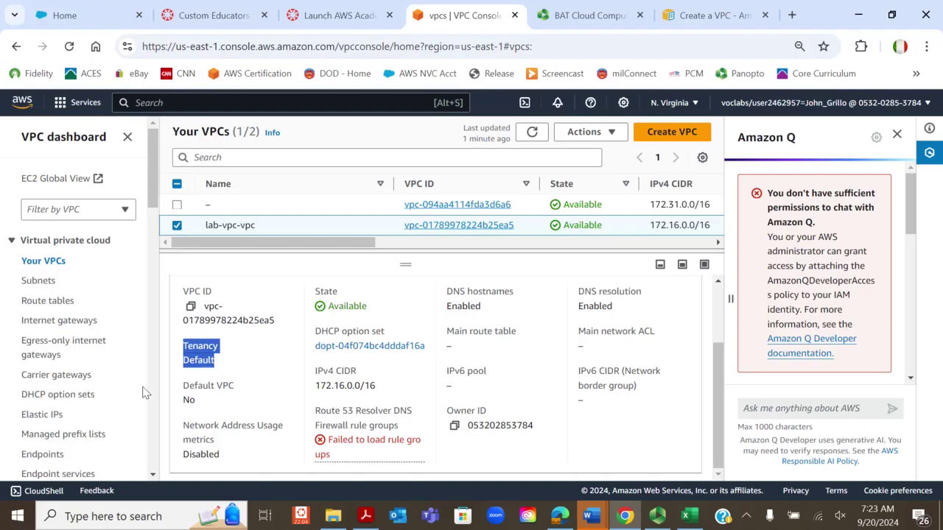
pyautogui.moveTo(184, 386); pyautogui.dragTo(217, 412)
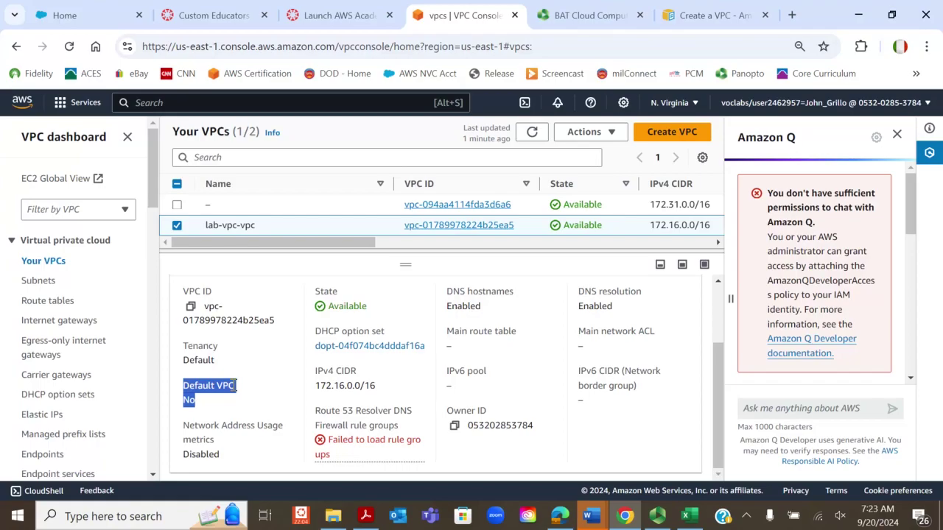
pyautogui.moveTo(182, 430); pyautogui.dragTo(229, 455)
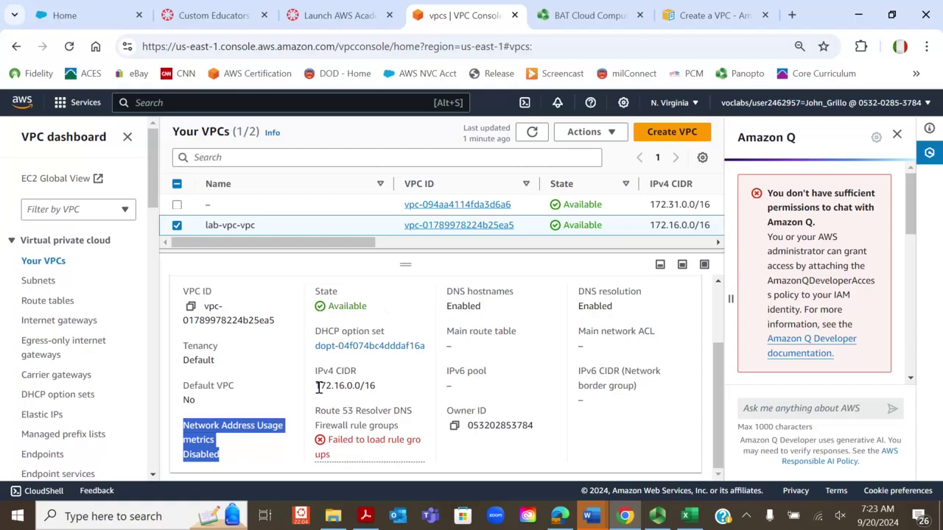
pyautogui.moveTo(322, 371); pyautogui.dragTo(398, 390)
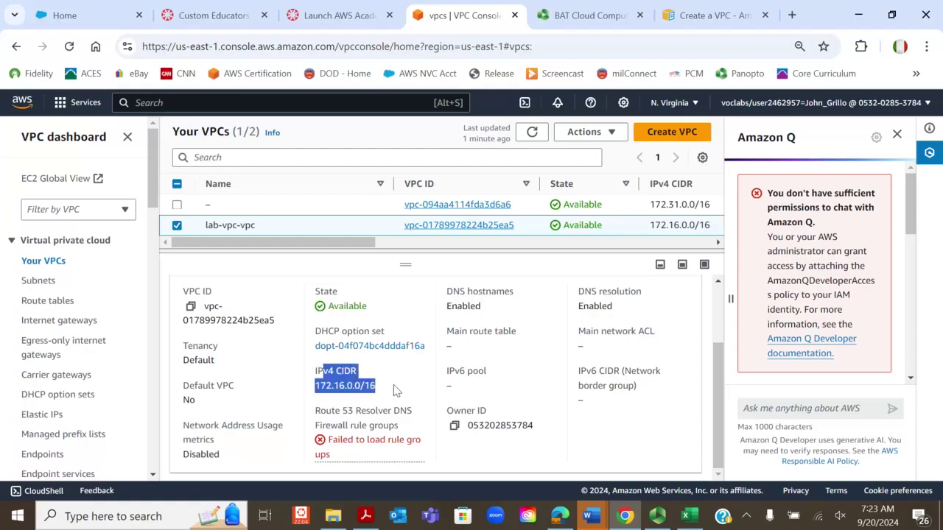
pyautogui.click(347, 381)
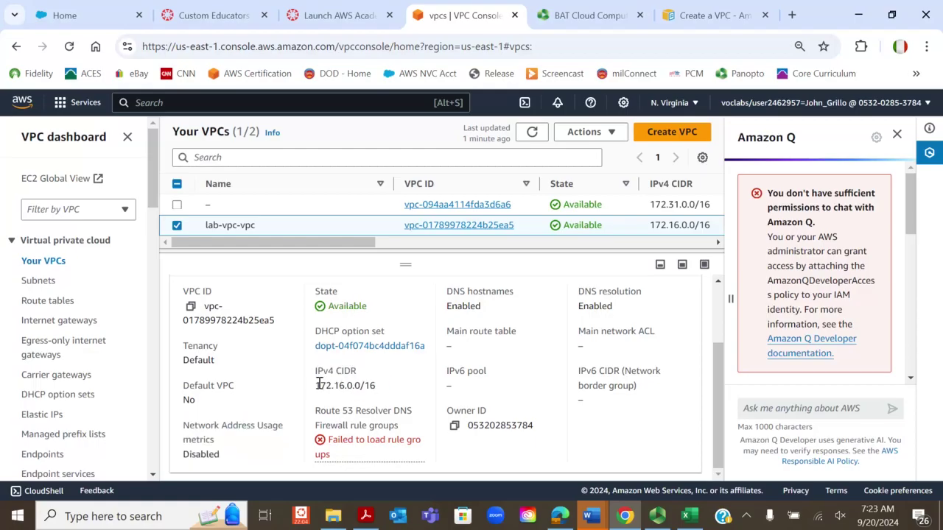
pyautogui.moveTo(318, 385); pyautogui.dragTo(388, 388)
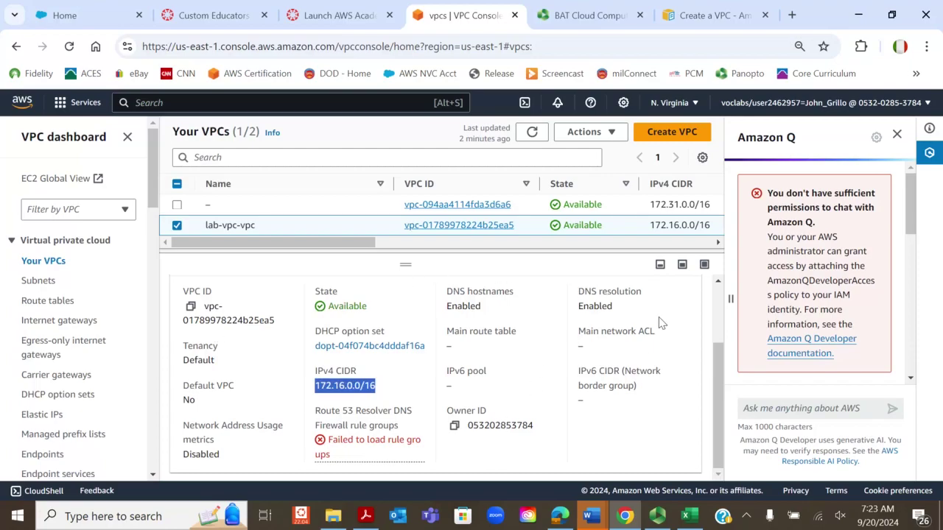
pyautogui.scroll(2, 475, 379)
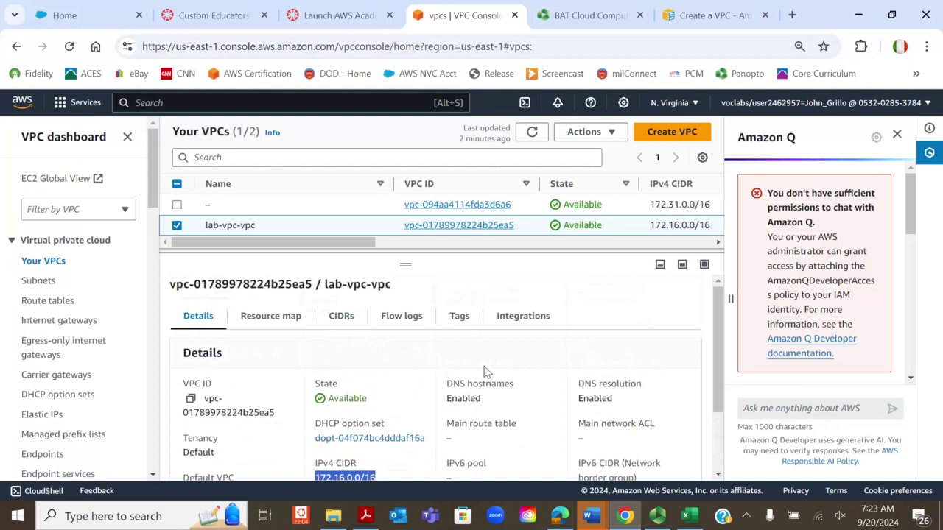
# - Open the list of subnets, enlarge its display area and refresh it to load the new VPC's subnets
pyautogui.click(36, 283)
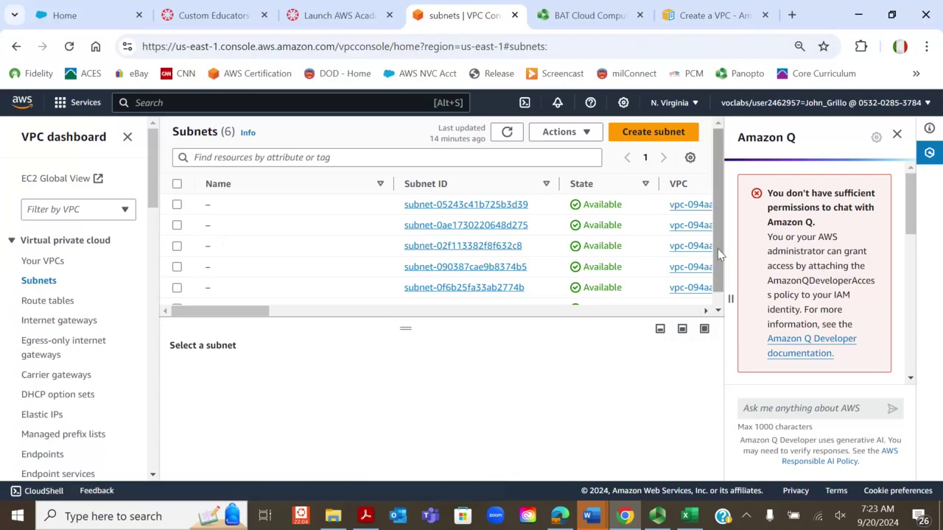
pyautogui.moveTo(404, 330); pyautogui.dragTo(469, 444)
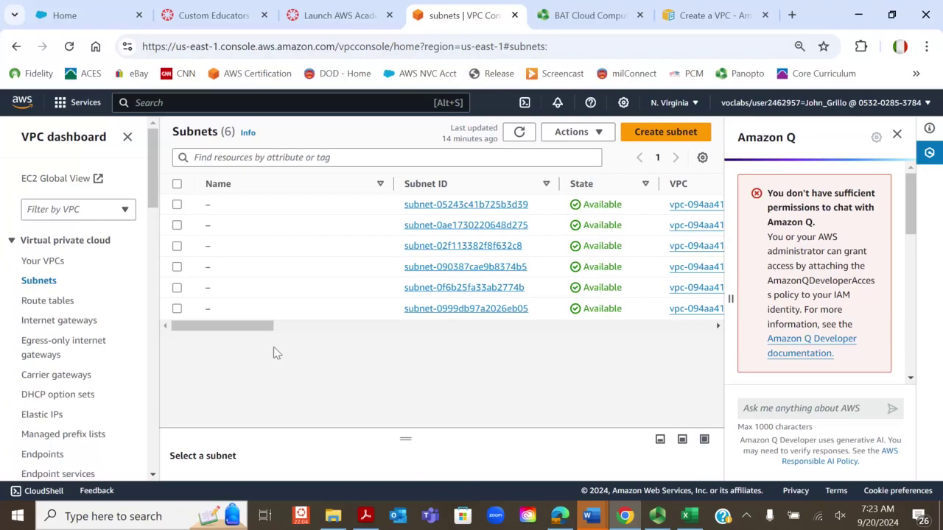
pyautogui.moveTo(258, 327); pyautogui.dragTo(333, 333)
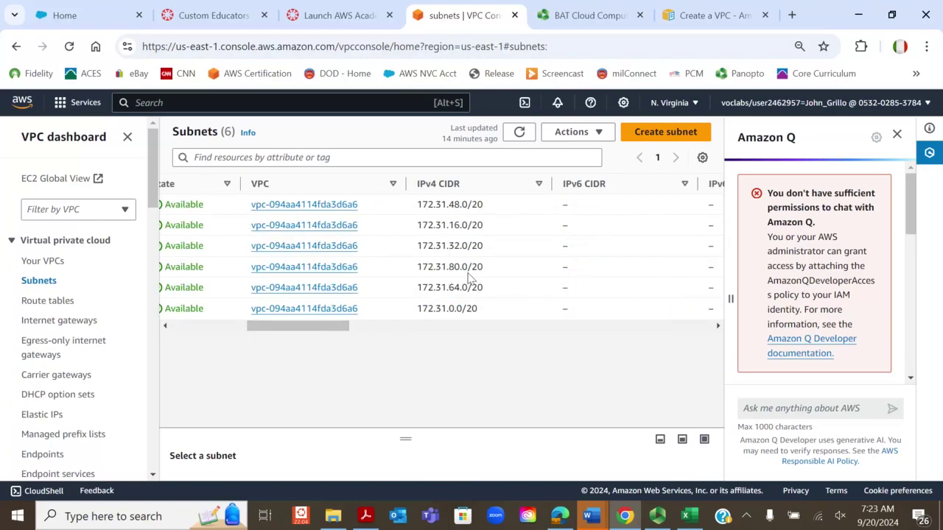
pyautogui.click(521, 133)
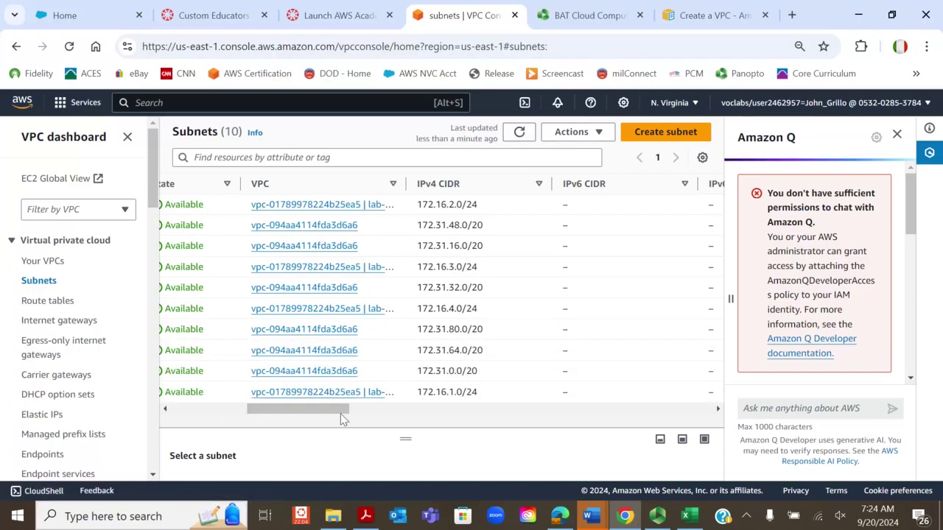
# - Review the names of the lab-vpc public and private subnets in us-east-1a and us-east-1b
pyautogui.moveTo(343, 416); pyautogui.dragTo(307, 421)
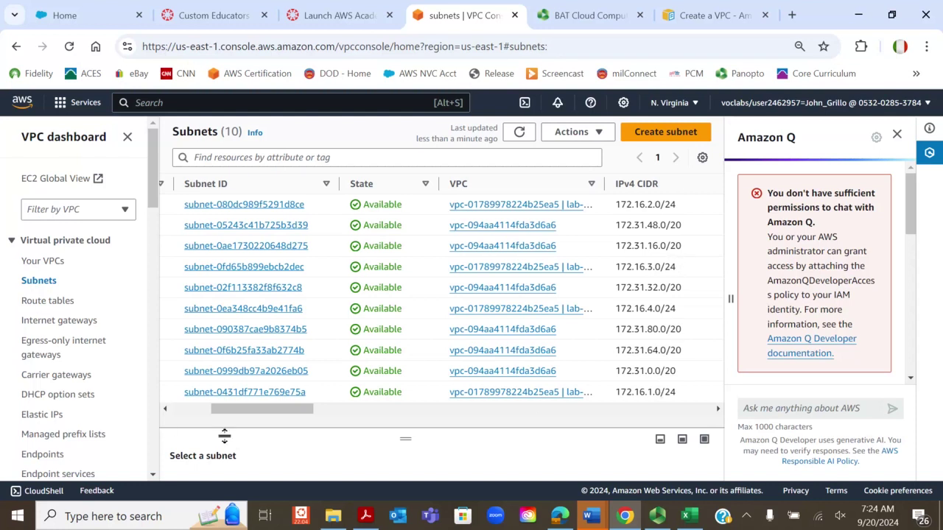
pyautogui.moveTo(266, 410); pyautogui.dragTo(216, 415)
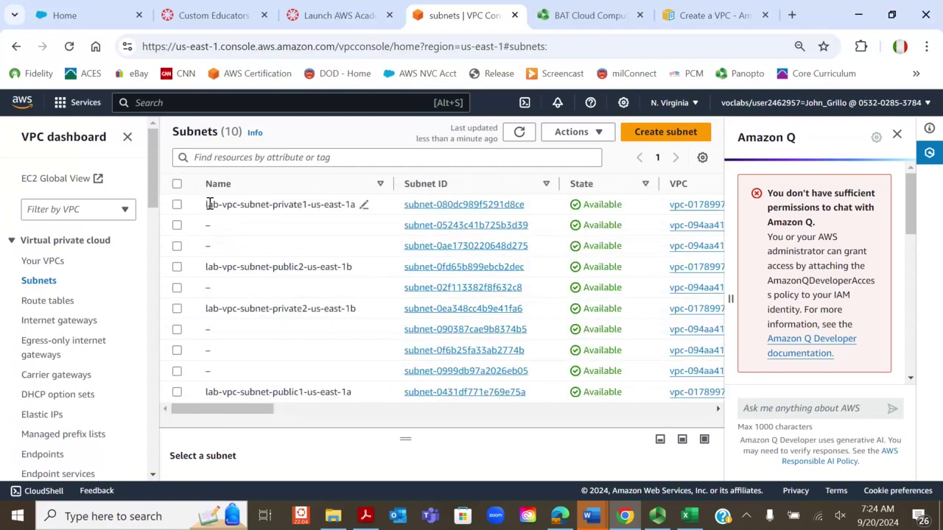
pyautogui.moveTo(207, 203); pyautogui.dragTo(362, 211)
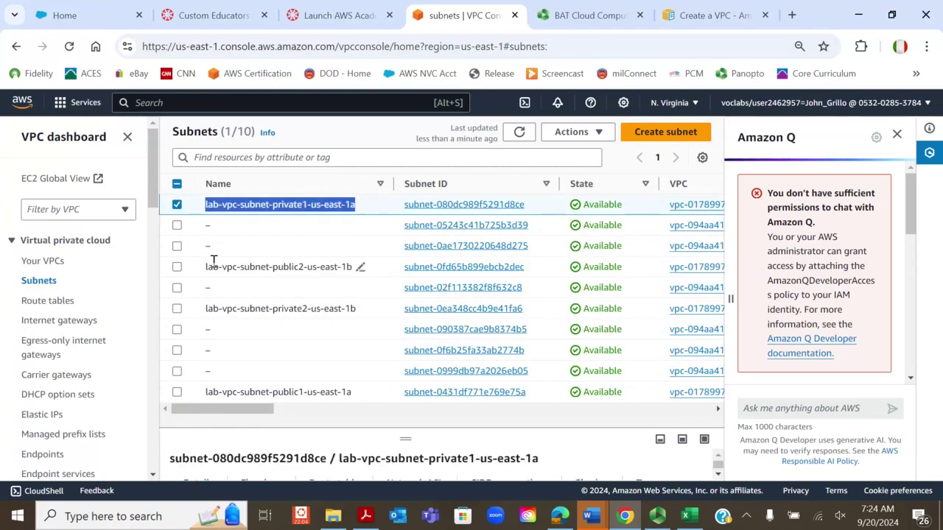
pyautogui.moveTo(206, 266); pyautogui.dragTo(362, 267)
pyautogui.moveTo(206, 309); pyautogui.dragTo(361, 309)
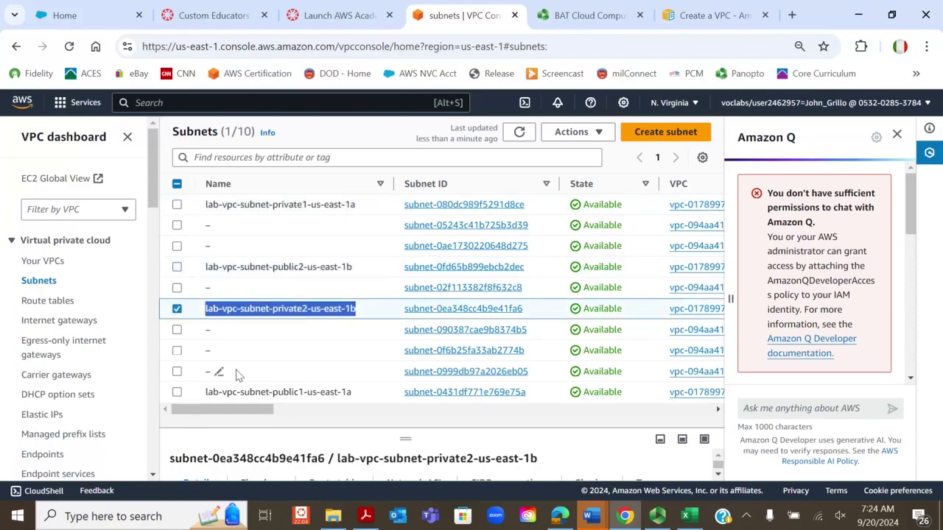
pyautogui.moveTo(208, 393); pyautogui.dragTo(357, 390)
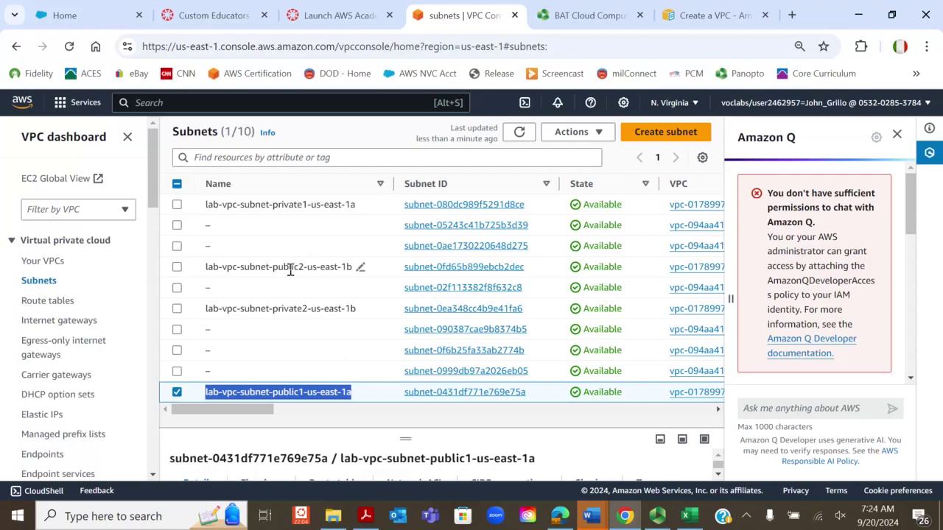
pyautogui.moveTo(206, 267); pyautogui.dragTo(357, 271)
pyautogui.moveTo(208, 205); pyautogui.dragTo(358, 216)
pyautogui.moveTo(206, 309); pyautogui.dragTo(359, 308)
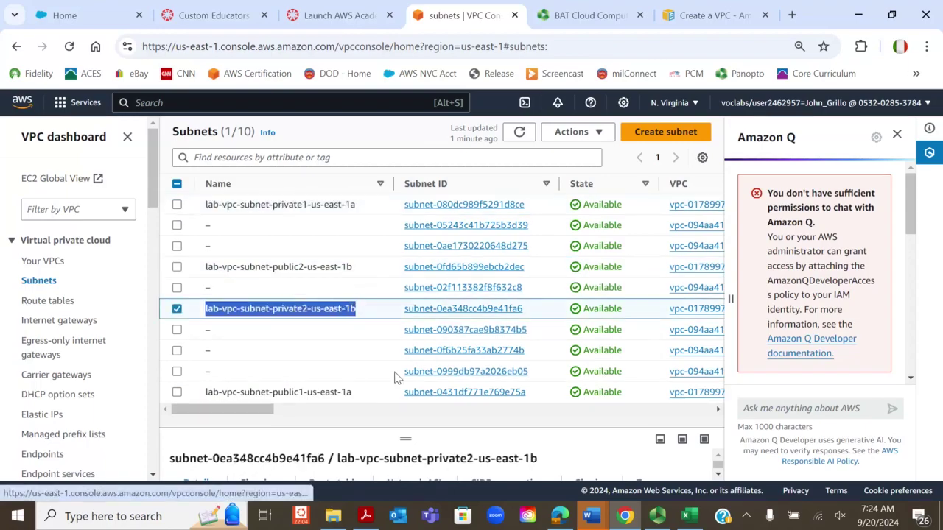
# - Compare the IPv4 CIDR blocks of the lab-vpc subnets in the subnet list
pyautogui.moveTo(259, 410); pyautogui.dragTo(328, 409)
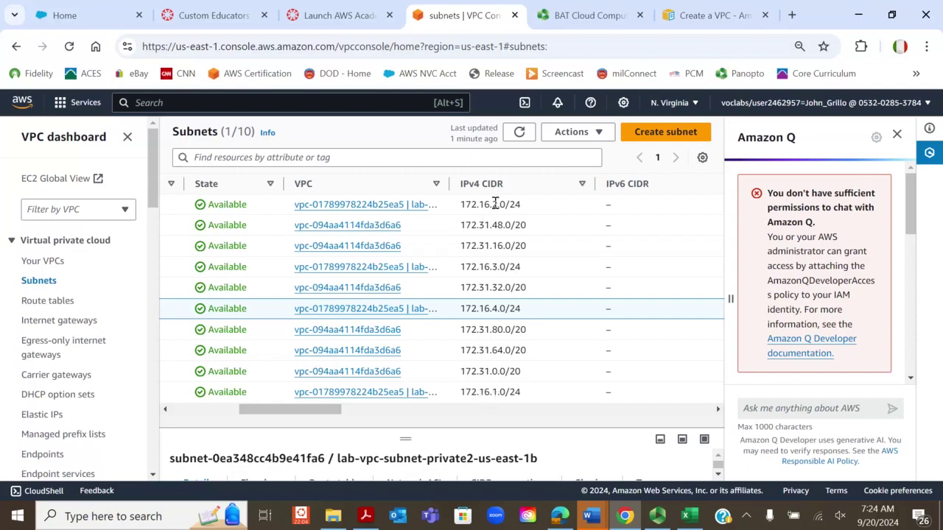
pyautogui.moveTo(492, 267); pyautogui.dragTo(525, 267)
pyautogui.moveTo(491, 309); pyautogui.dragTo(549, 311)
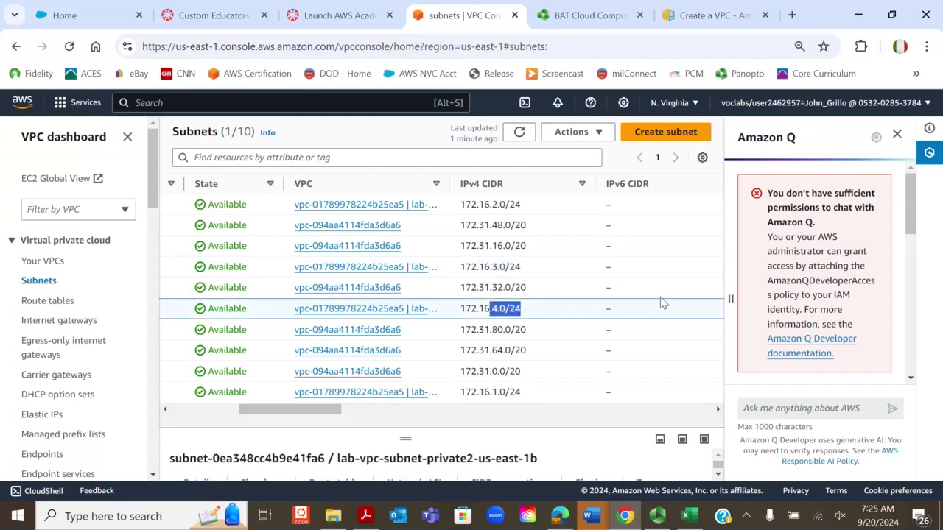
pyautogui.moveTo(276, 412); pyautogui.dragTo(191, 414)
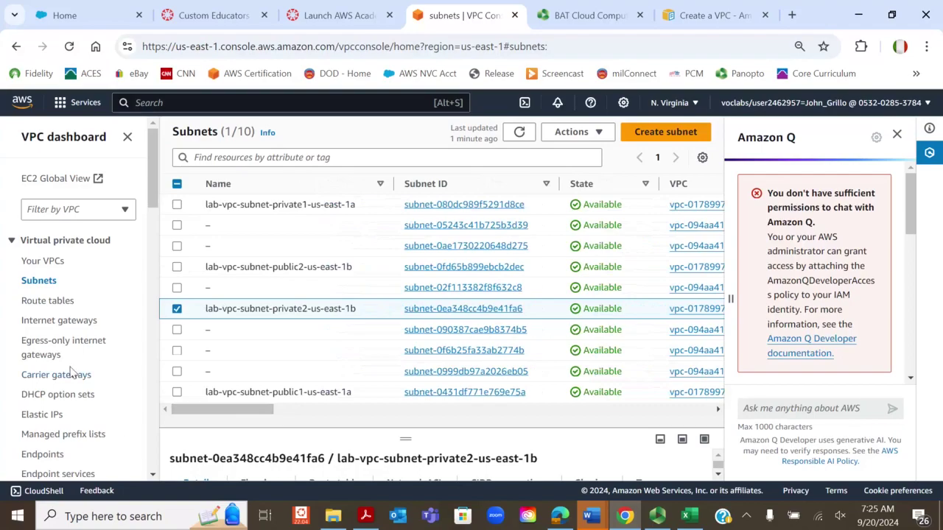
# - Open the list of route tables and review the details of lab-vpc-rtb-private1-us-east-1a
pyautogui.click(47, 301)
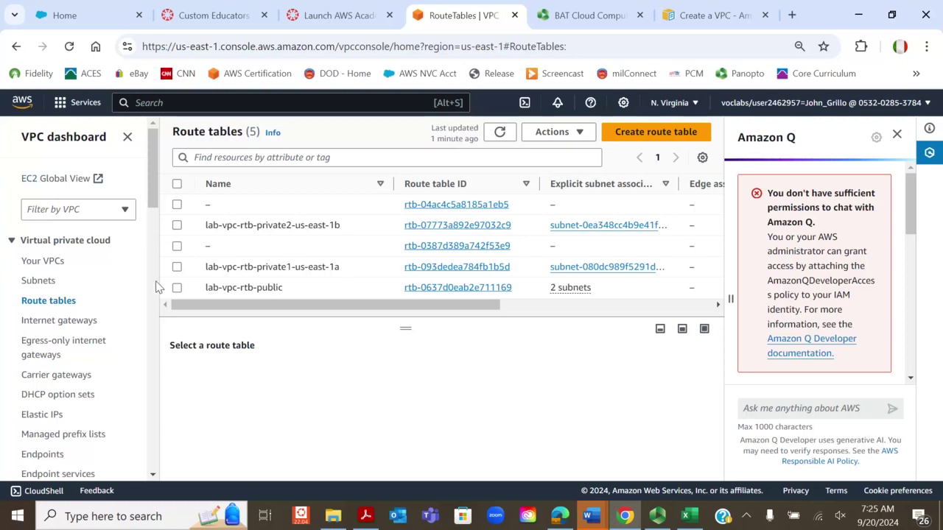
pyautogui.click(176, 269)
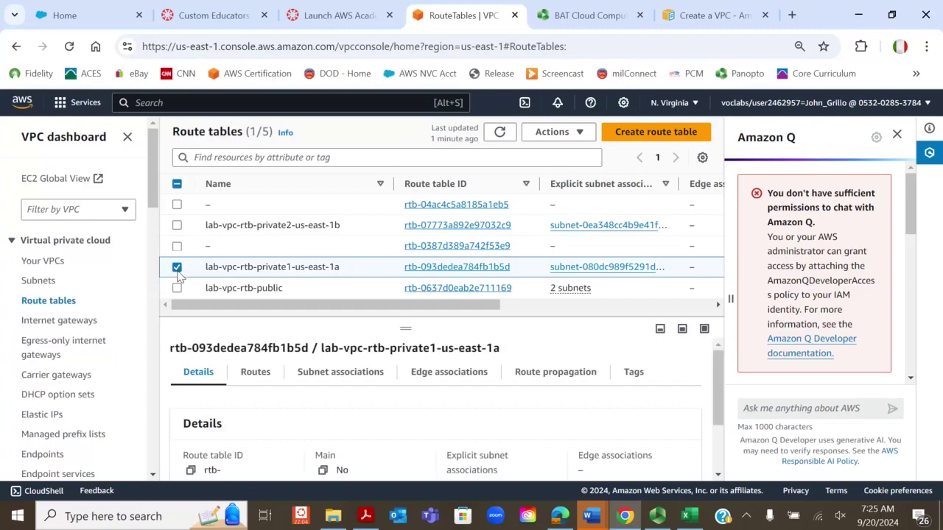
pyautogui.scroll(-2, 494, 457)
pyautogui.scroll(2, 486, 438)
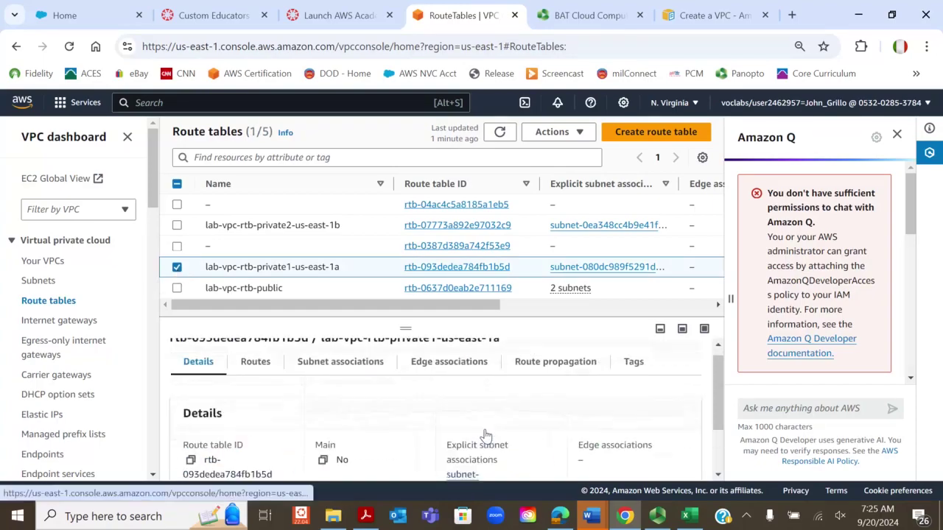
pyautogui.scroll(-1, 486, 436)
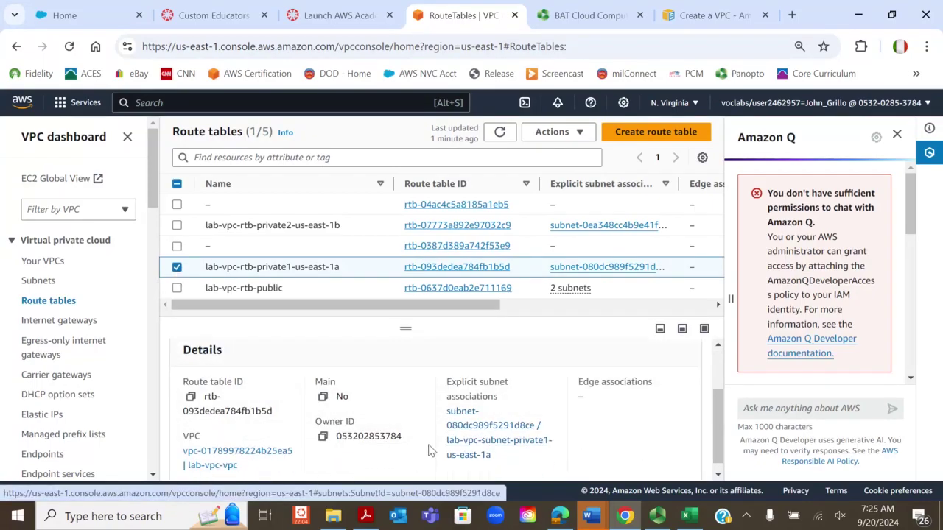
pyautogui.scroll(1, 371, 437)
# - Examine the explicit subnet association of lab-vpc-rtb-private1-us-east-1a and its IPv4 CIDR
pyautogui.click(360, 383)
pyautogui.scroll(-2, 376, 390)
pyautogui.scroll(2, 386, 391)
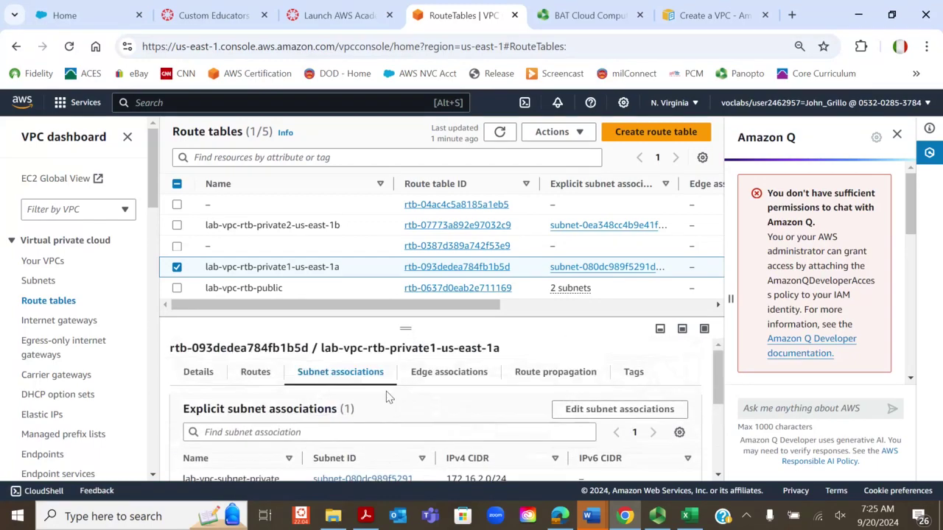
pyautogui.scroll(-1, 386, 392)
pyautogui.moveTo(445, 405); pyautogui.dragTo(526, 412)
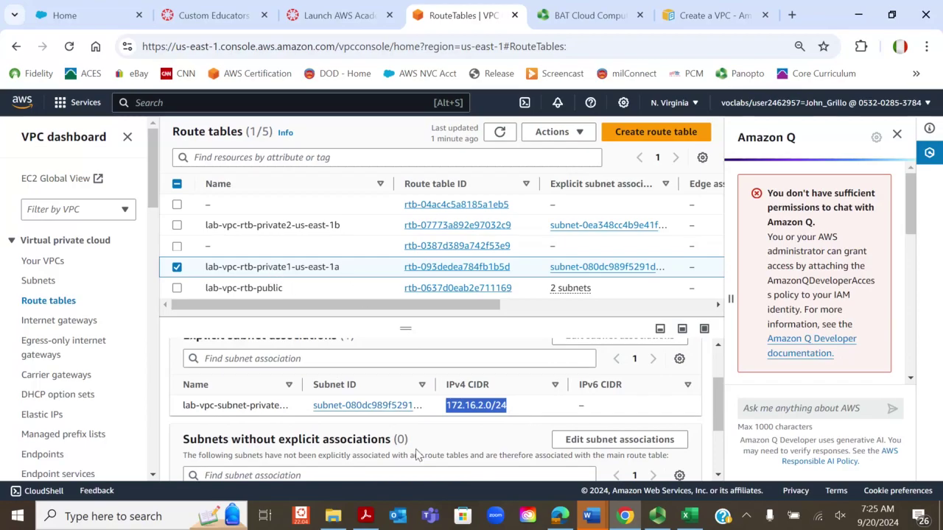
# - Compare the associated subnet's CIDR with Private Subnet 1 in the Acrobat network diagram, and return to Chrome to check subnets without explicit associations
pyautogui.click(366, 515)
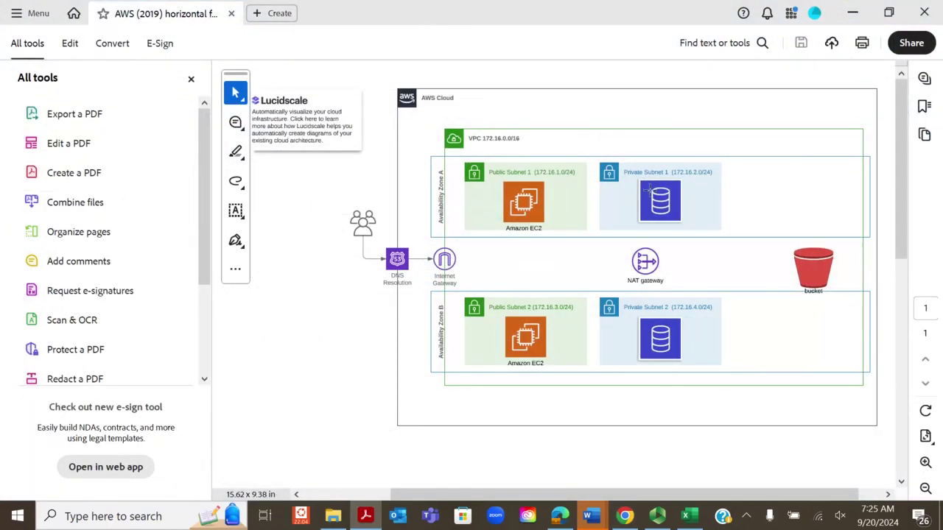
pyautogui.click(851, 17)
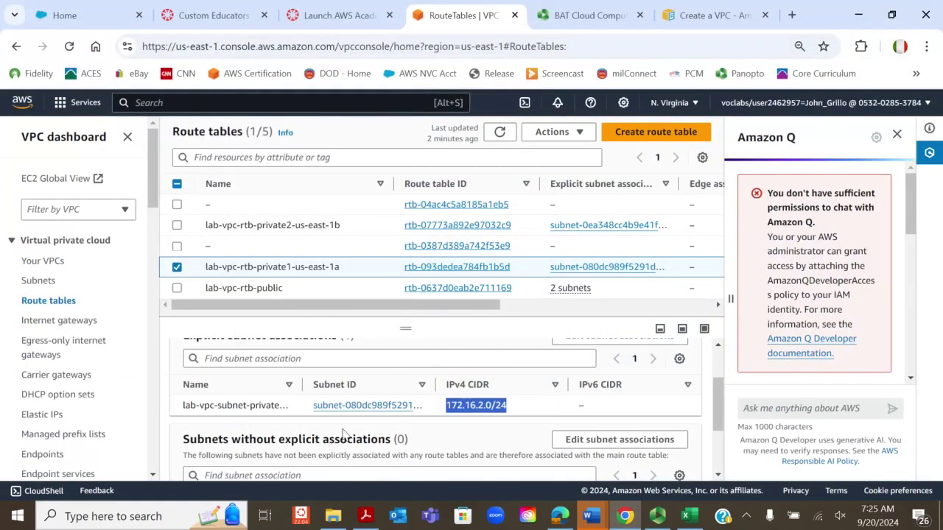
pyautogui.scroll(-2, 344, 435)
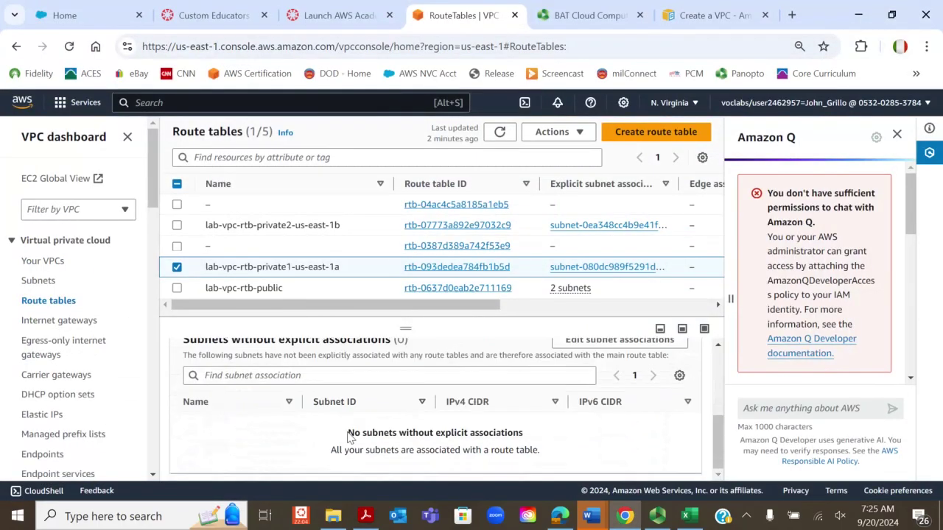
pyautogui.scroll(2, 350, 437)
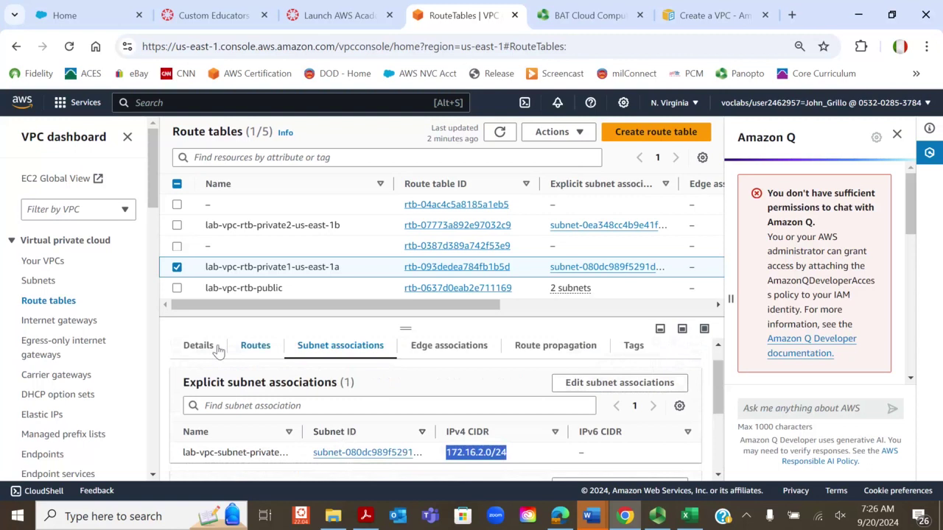
# - Examine the routes of lab-vpc-rtb-private1-us-east-1a, including the target of the 172.16.0.0/16 destination
pyautogui.click(256, 347)
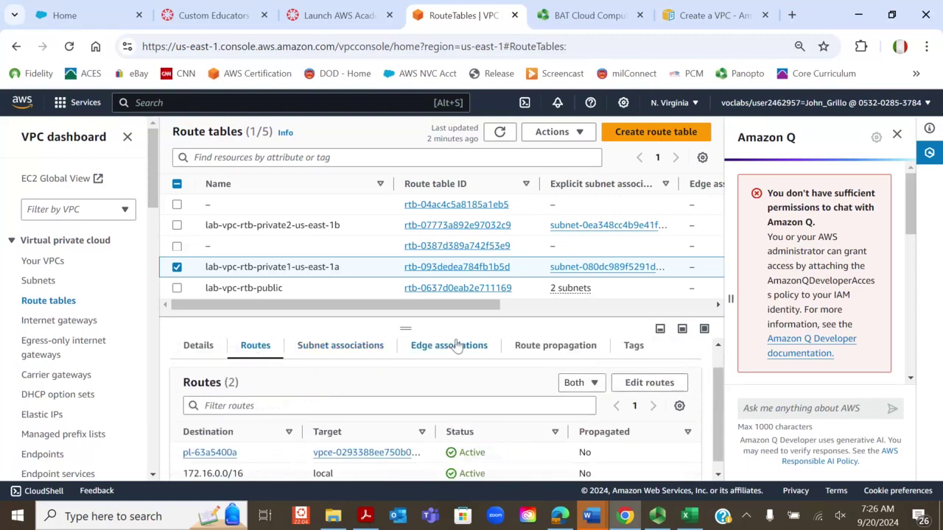
pyautogui.scroll(-1, 426, 402)
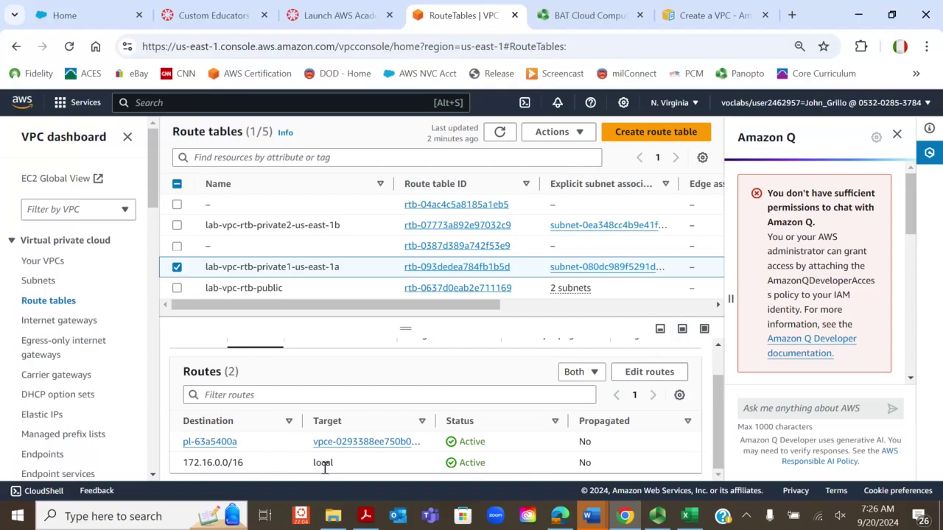
pyautogui.moveTo(324, 467); pyautogui.dragTo(340, 470)
# - Open the list of internet gateways and review the state, VPC ID and details of lab-vpc-igw
pyautogui.click(57, 324)
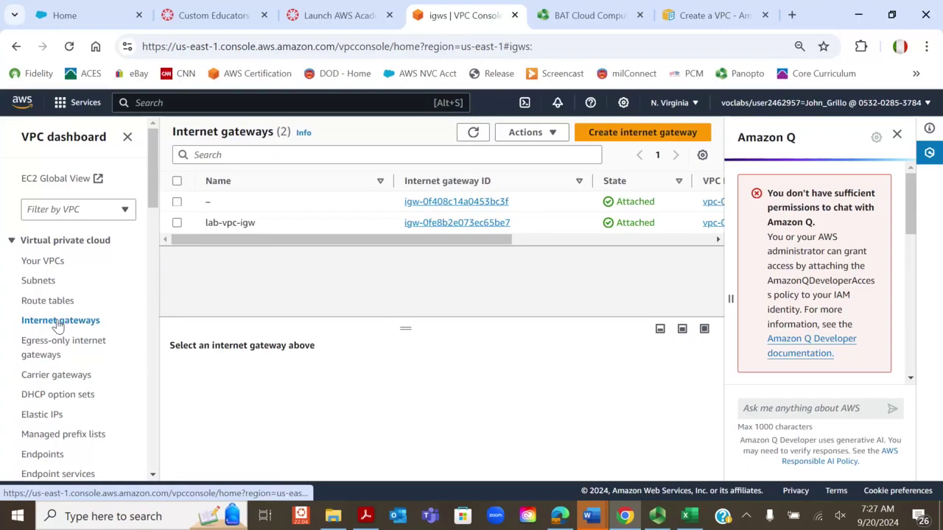
pyautogui.moveTo(383, 241); pyautogui.dragTo(336, 266)
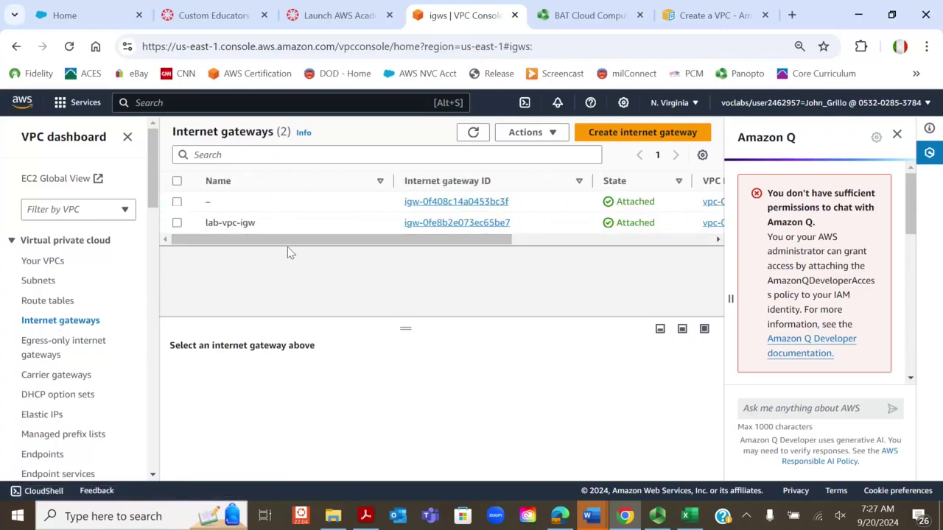
pyautogui.moveTo(206, 223); pyautogui.dragTo(253, 226)
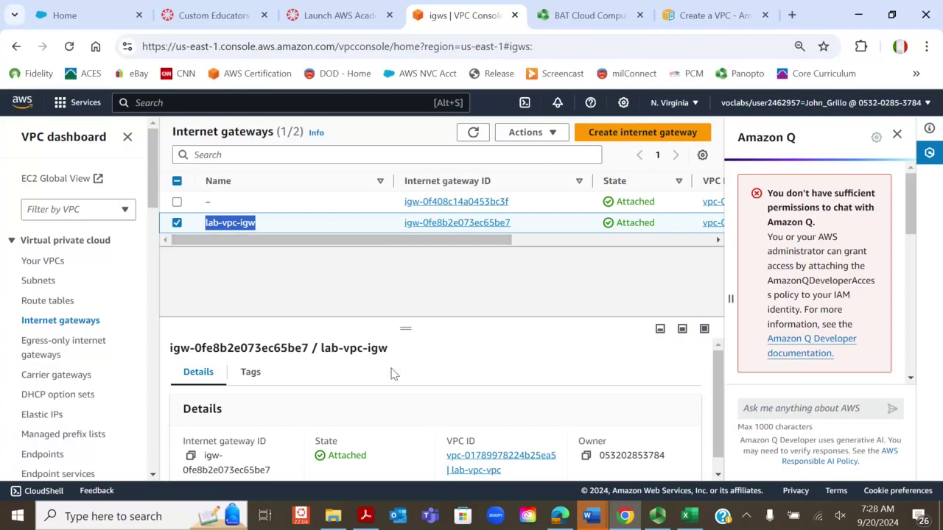
pyautogui.scroll(-1, 396, 377)
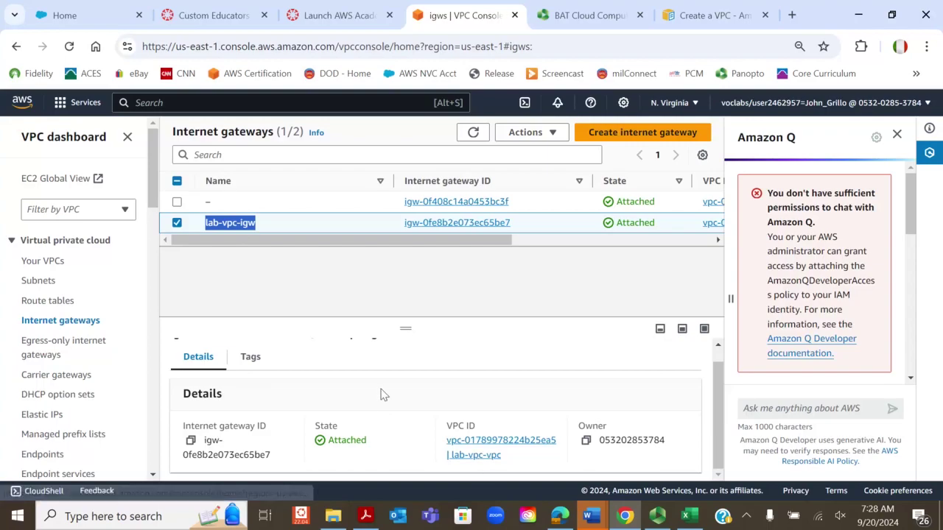
pyautogui.moveTo(478, 241); pyautogui.dragTo(560, 264)
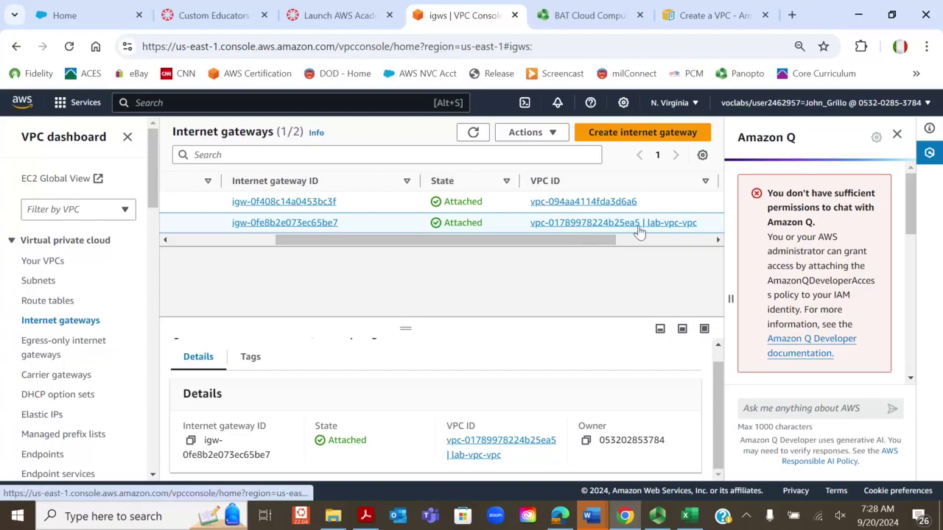
pyautogui.moveTo(373, 240); pyautogui.dragTo(219, 278)
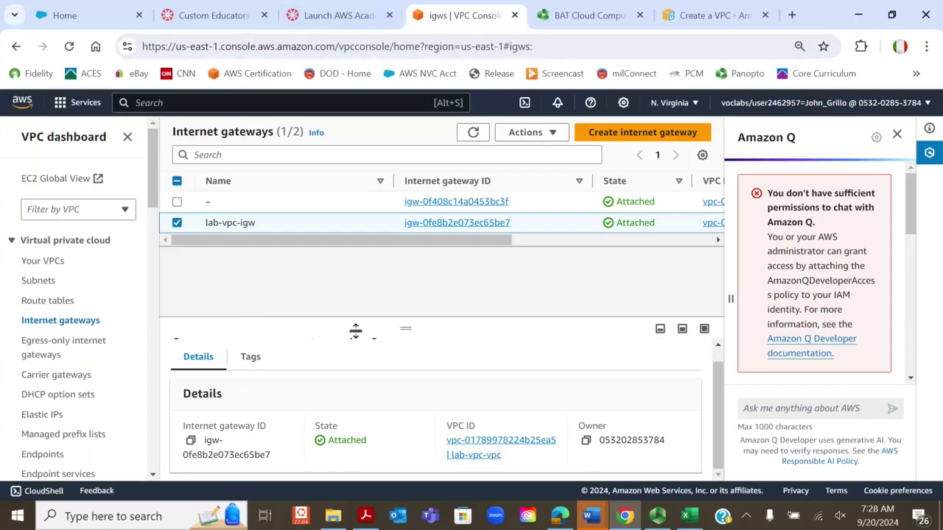
# - Check the Elastic IP addresses allocated in the region
pyautogui.scroll(-2, 74, 358)
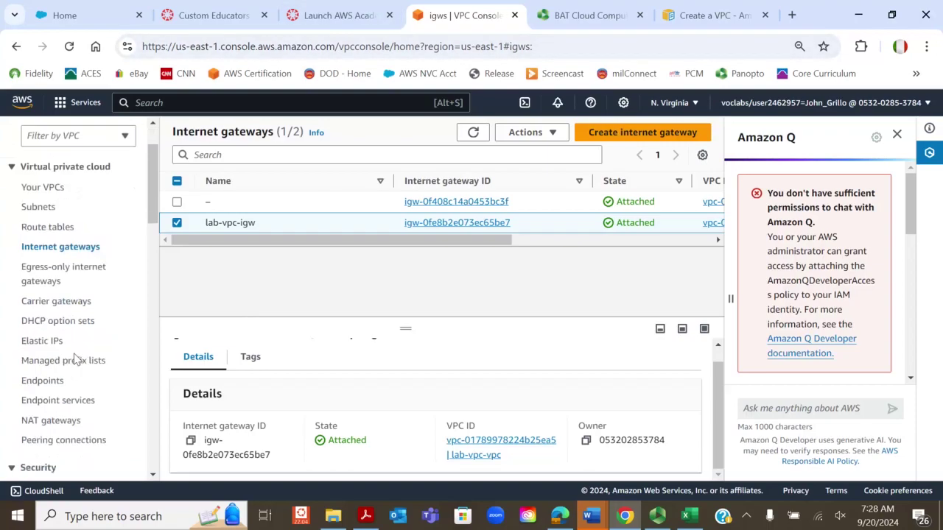
pyautogui.click(44, 342)
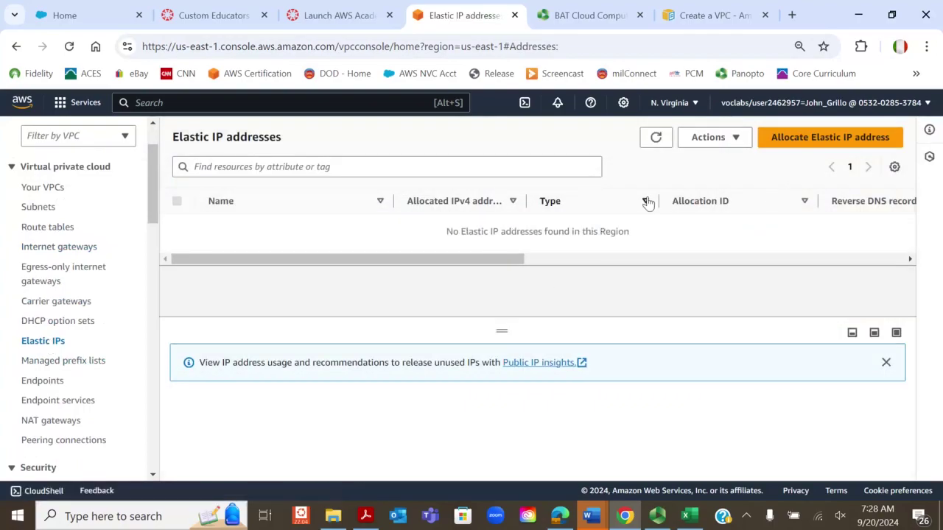
pyautogui.moveTo(486, 263); pyautogui.dragTo(429, 275)
# - Return to the list of VPCs with lab-vpc-vpc selected and dismiss the Amazon Q chat
pyautogui.click(42, 191)
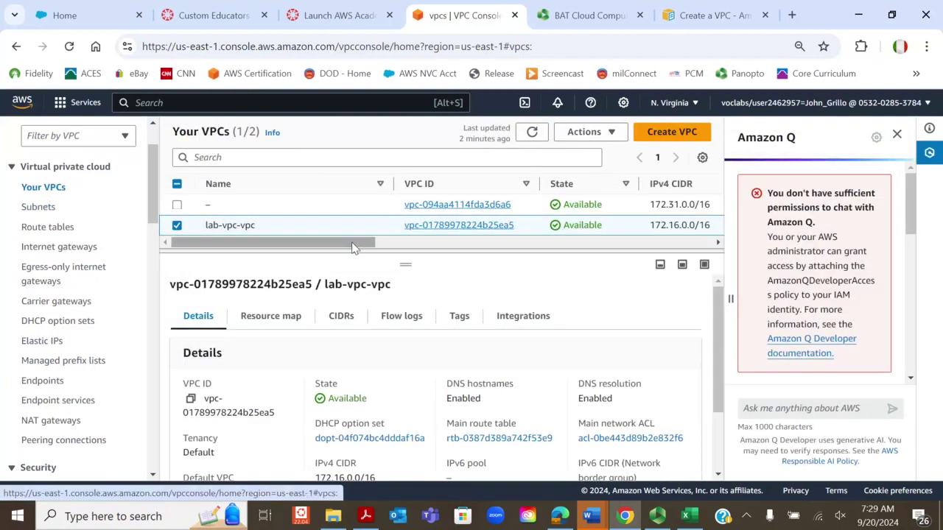
pyautogui.click(899, 137)
pyautogui.scroll(-1, 431, 337)
pyautogui.scroll(1, 431, 337)
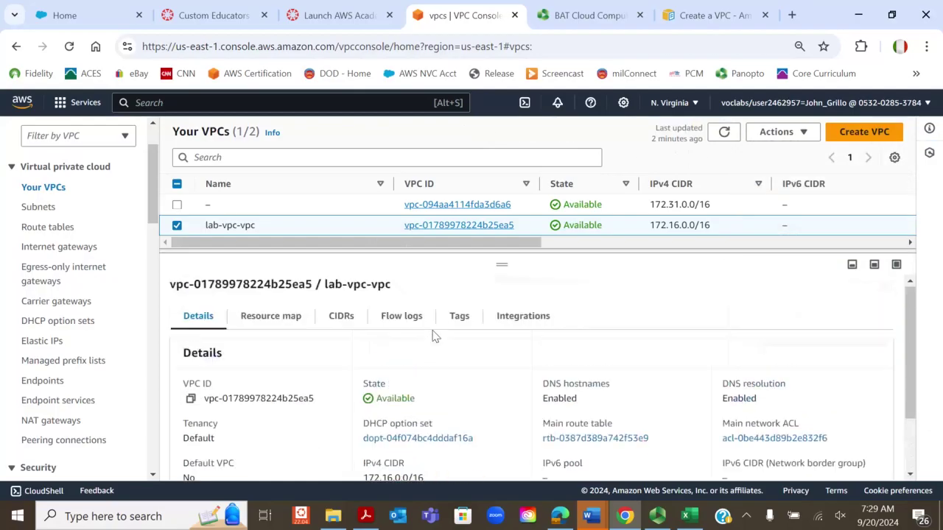
# - Examine the resource map of lab-vpc-vpc, tracing its subnets through the route tables to the network connections
pyautogui.click(267, 317)
pyautogui.scroll(-3, 520, 316)
pyautogui.scroll(1, 510, 316)
pyautogui.scroll(-1, 509, 316)
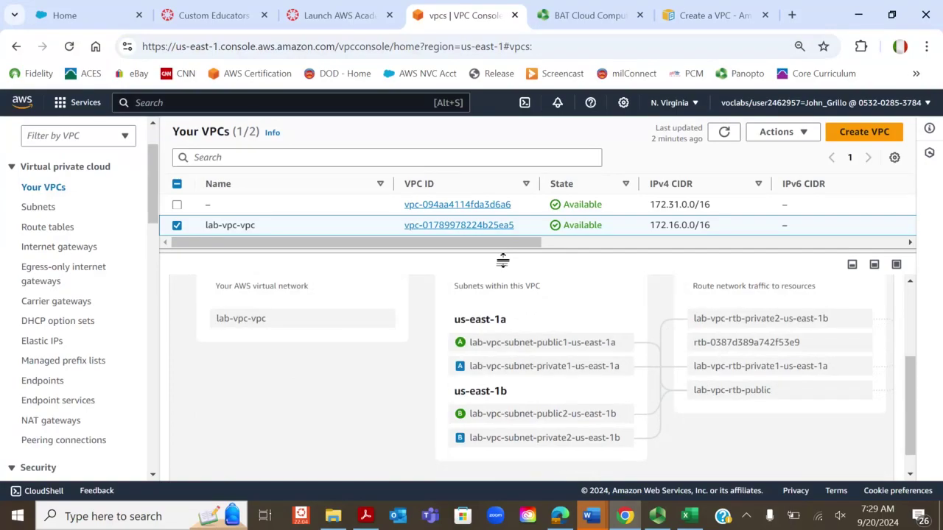
pyautogui.moveTo(503, 261); pyautogui.dragTo(507, 223)
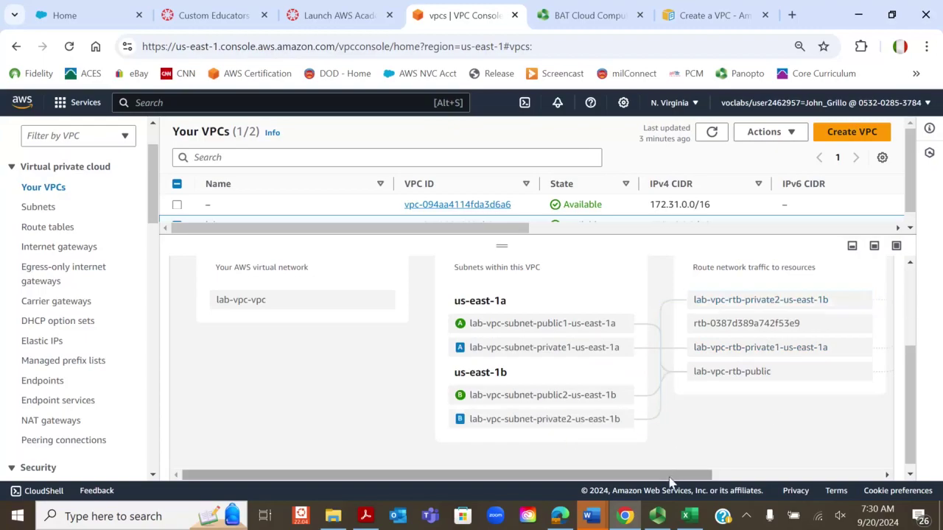
pyautogui.moveTo(675, 476); pyautogui.dragTo(810, 486)
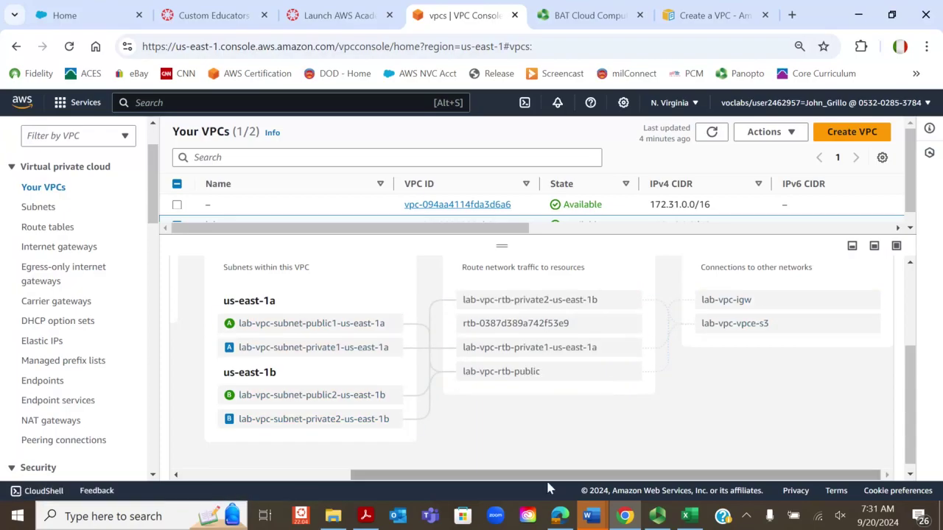
pyautogui.hscroll(-5, 233, 438)
# - Review the IPv4 CIDRs of lab-vpc-vpc and highlight its associated CIDR block
pyautogui.scroll(4, 357, 398)
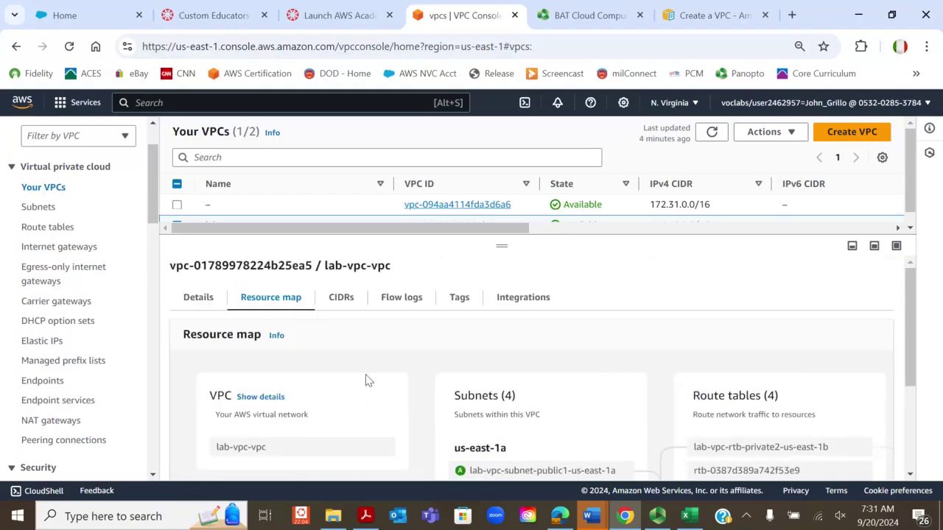
pyautogui.click(340, 304)
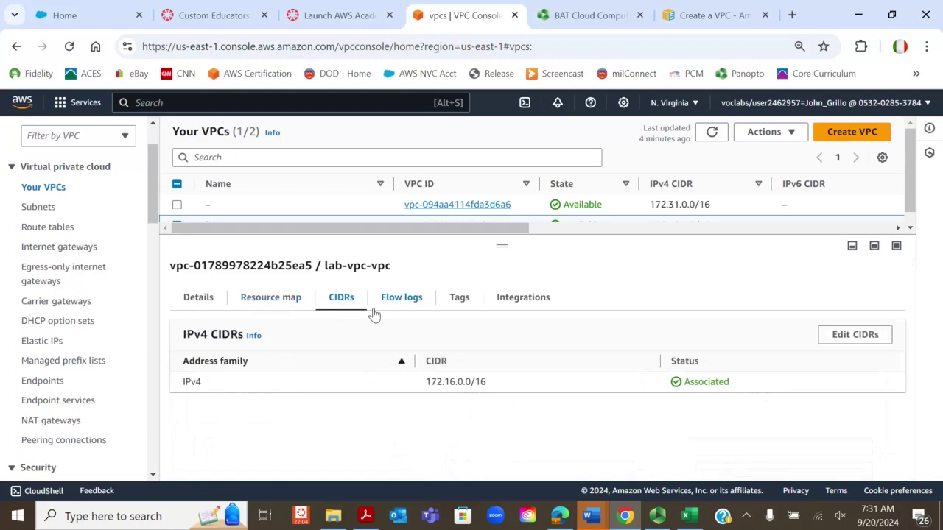
pyautogui.doubleClick(433, 382)
pyautogui.click(482, 396)
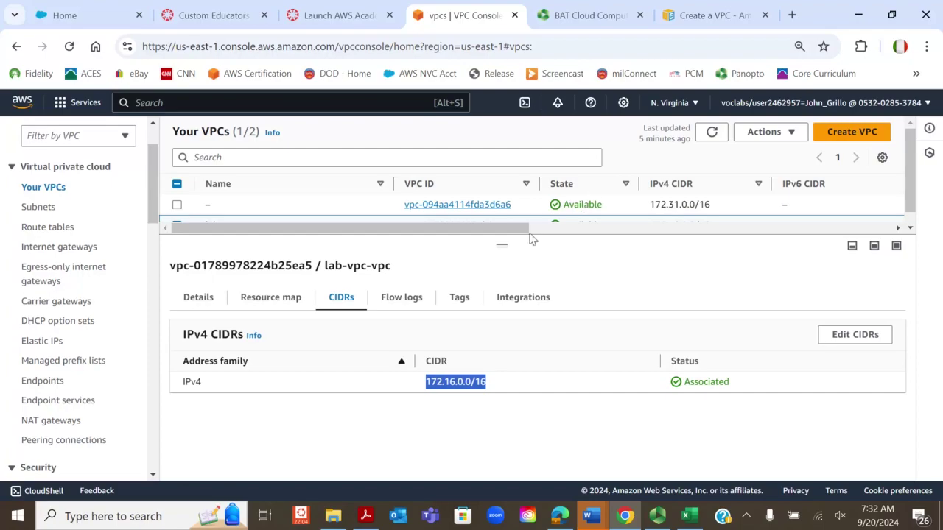
pyautogui.moveTo(504, 247); pyautogui.dragTo(521, 260)
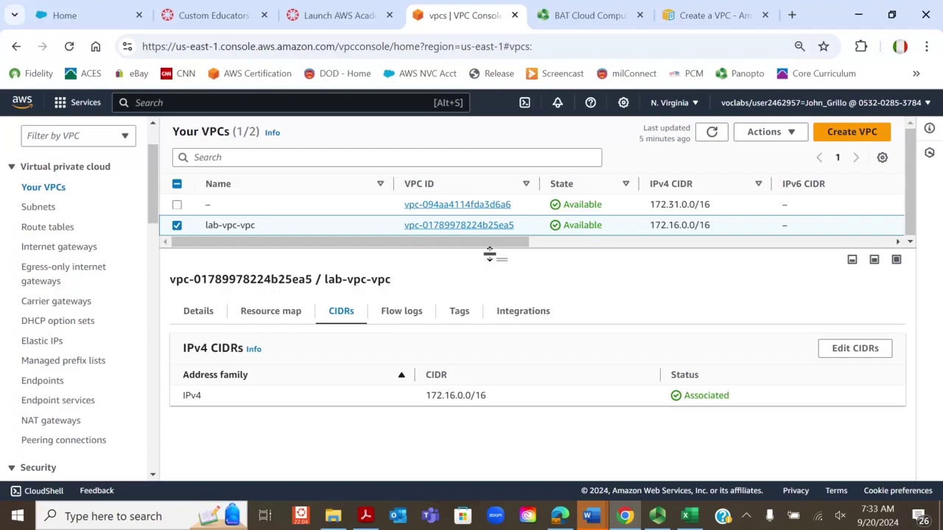
pyautogui.tripleClick(455, 396)
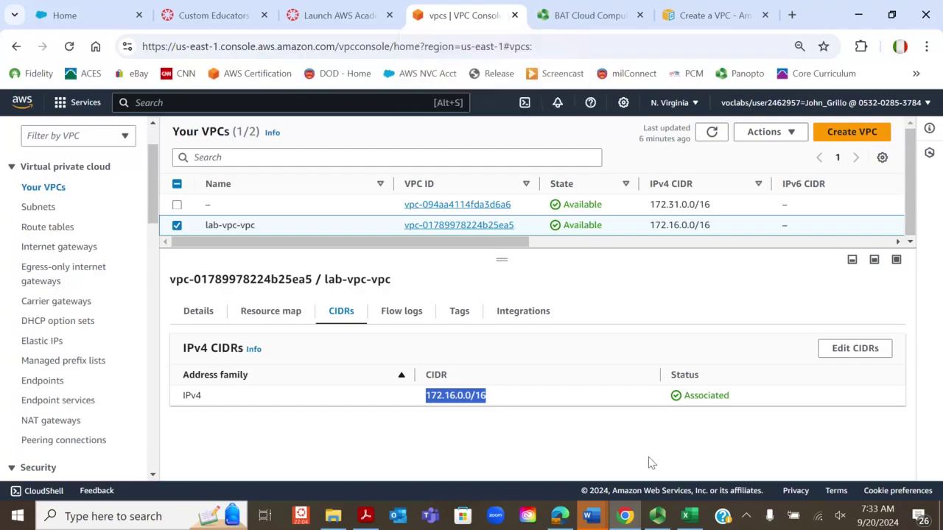
pyautogui.click(658, 516)
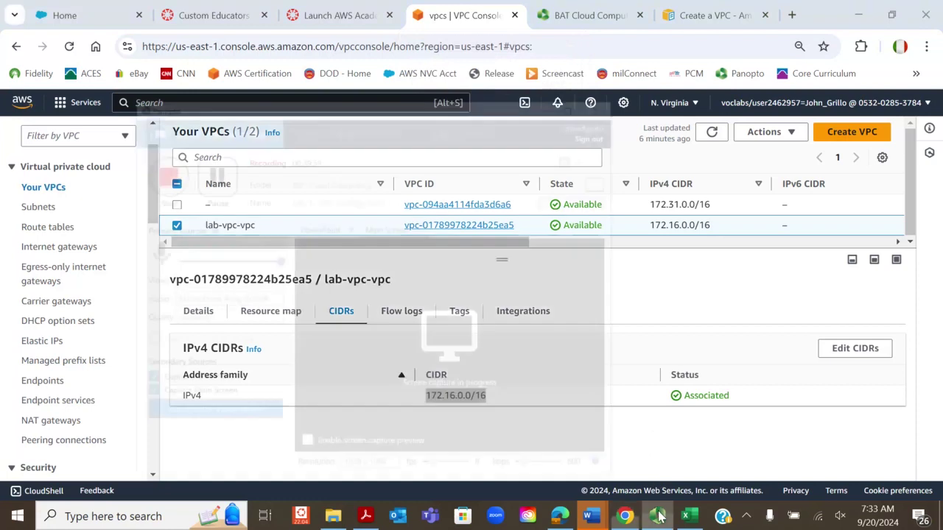